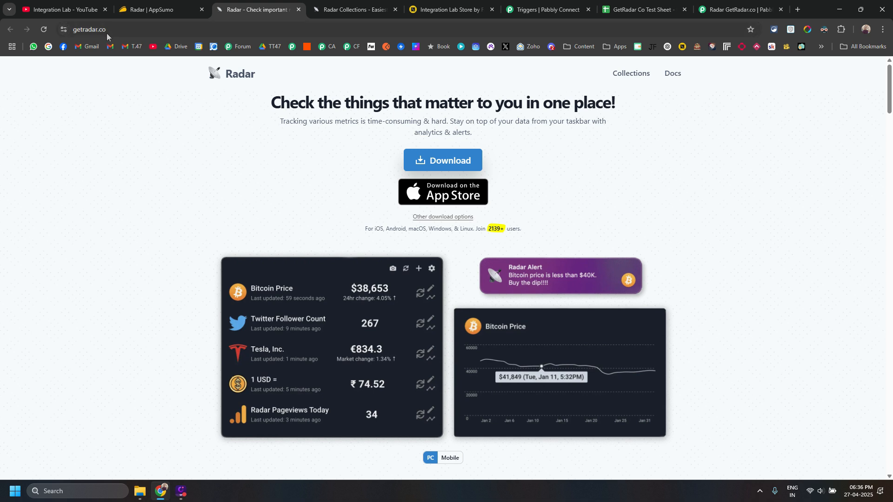
Open the Radar app from the system tray and refresh the PC Daily Leads metric.
{"action": "scroll", "coordinate": [198, 162], "scroll_direction": "down", "scroll_amount": 1}
{"action": "scroll", "coordinate": [198, 161], "scroll_direction": "down", "scroll_amount": 2}
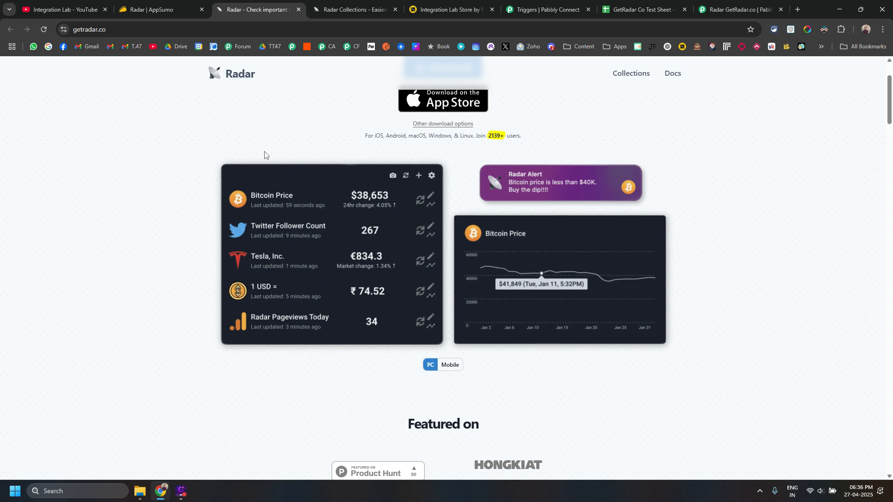
{"action": "left_click", "coordinate": [760, 492]}
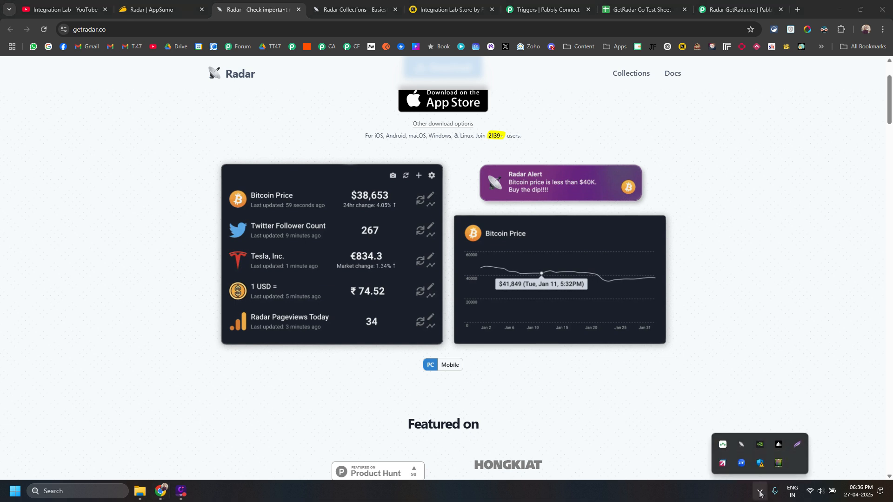
{"action": "left_click", "coordinate": [164, 255]}
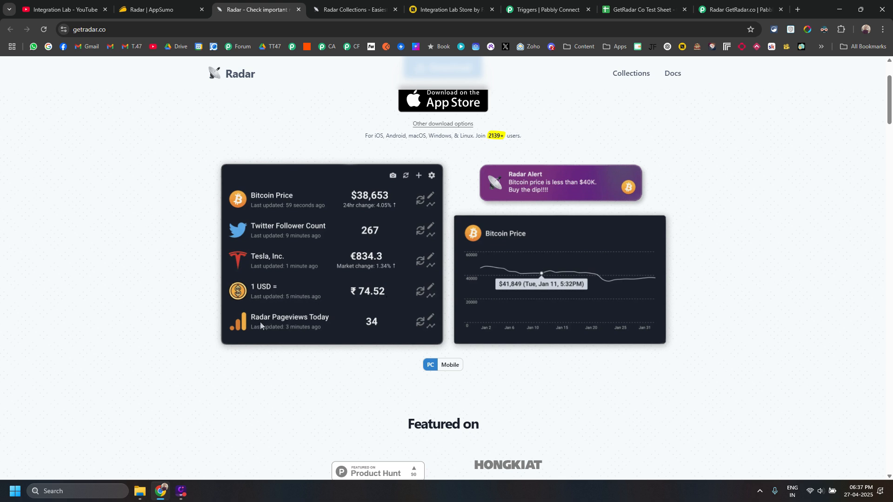
{"action": "left_click", "coordinate": [759, 489]}
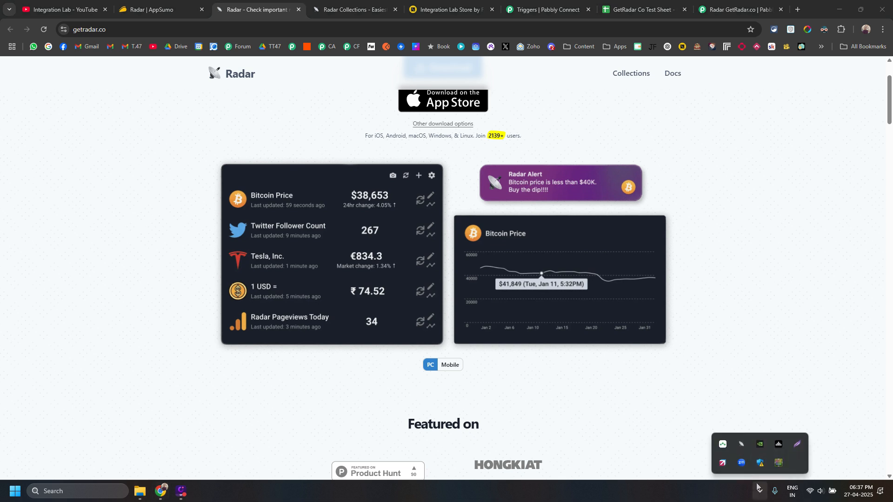
{"action": "left_click", "coordinate": [741, 444]}
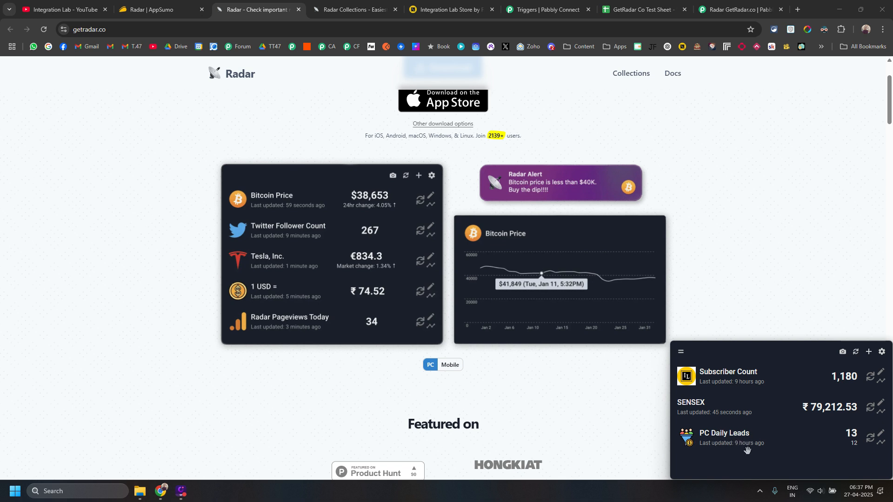
{"action": "left_click", "coordinate": [871, 442]}
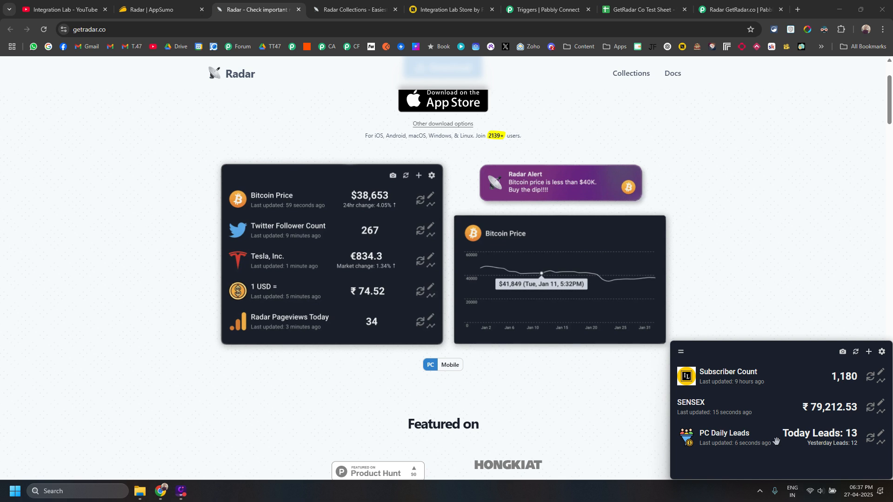
Review Radar's features on its homepage and its pricing on the AppSumo listing.
{"action": "left_click", "coordinate": [181, 5]}
{"action": "left_click", "coordinate": [251, 10]}
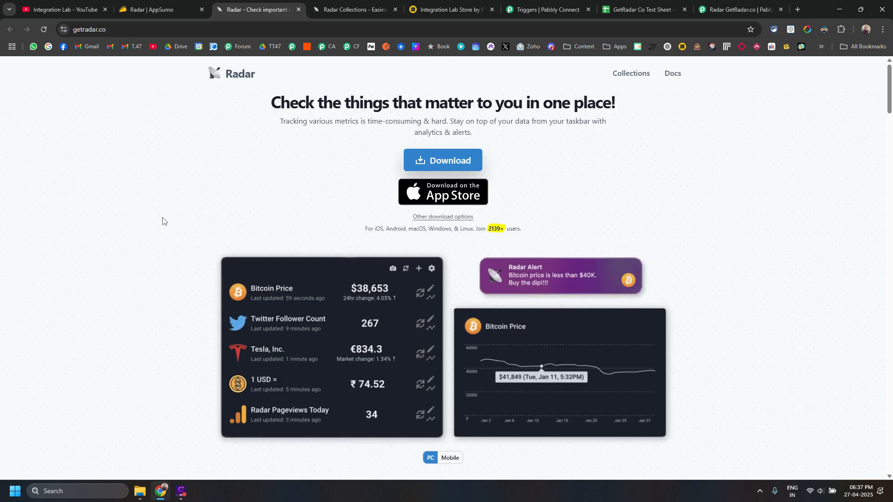
{"action": "scroll", "coordinate": [164, 219], "scroll_direction": "down", "scroll_amount": 20}
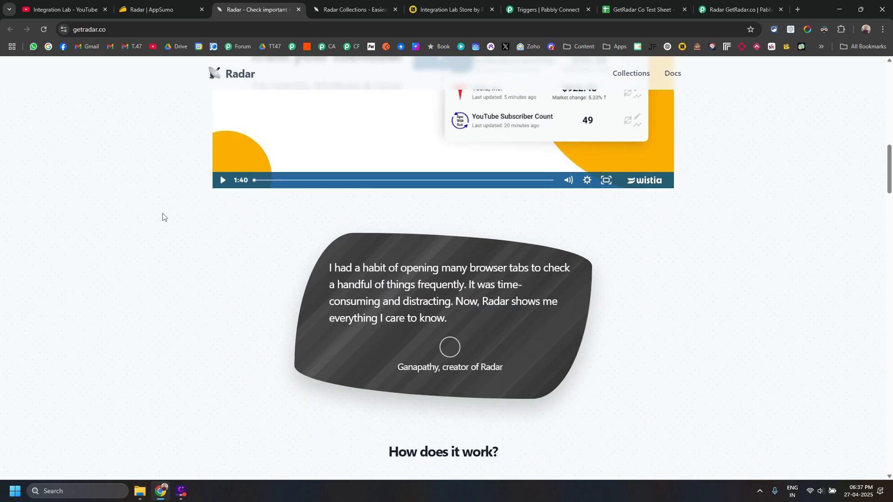
{"action": "scroll", "coordinate": [165, 210], "scroll_direction": "down", "scroll_amount": 18}
{"action": "scroll", "coordinate": [166, 212], "scroll_direction": "up", "scroll_amount": 16}
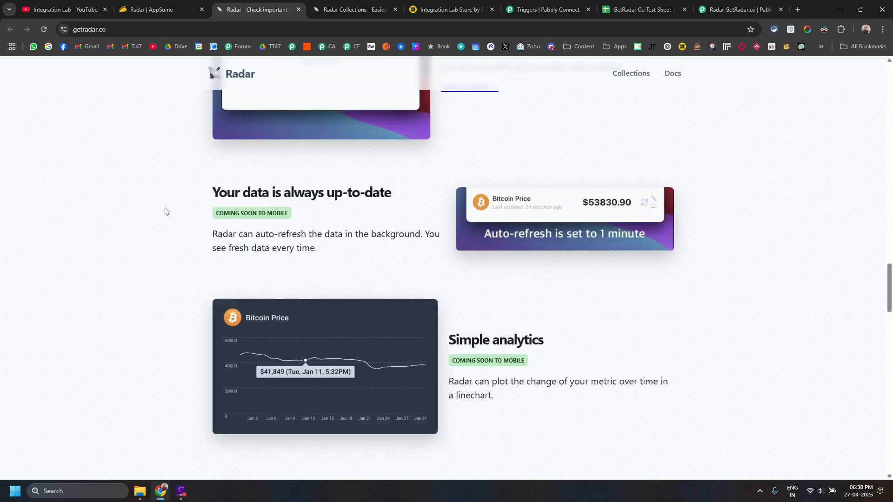
{"action": "scroll", "coordinate": [166, 211], "scroll_direction": "up", "scroll_amount": 15}
{"action": "left_click", "coordinate": [158, 9]}
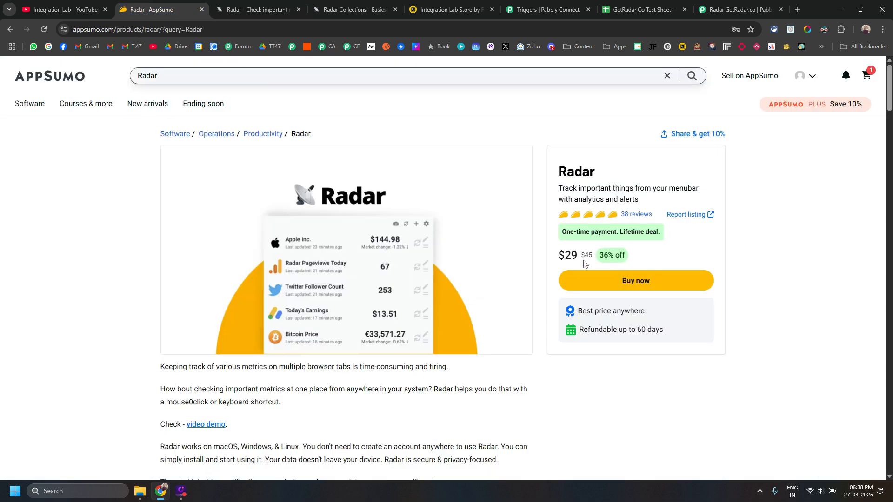
{"action": "left_click", "coordinate": [252, 10]}
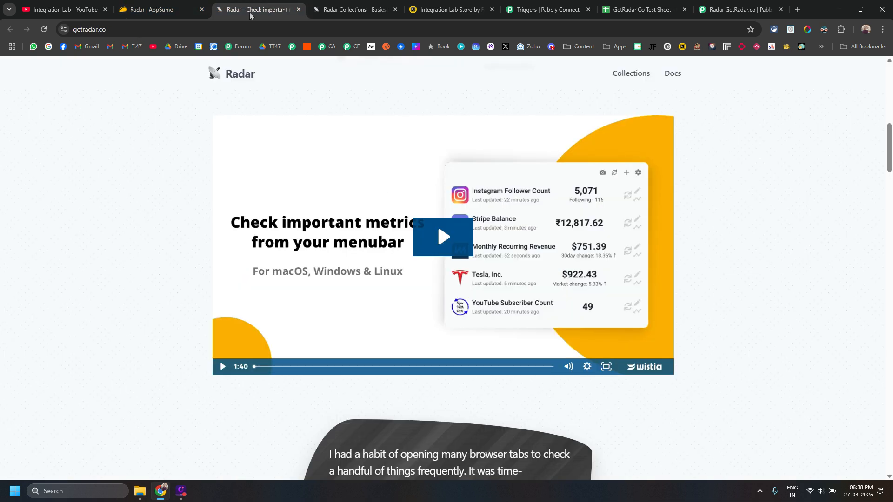
{"action": "scroll", "coordinate": [154, 170], "scroll_direction": "up", "scroll_amount": 10}
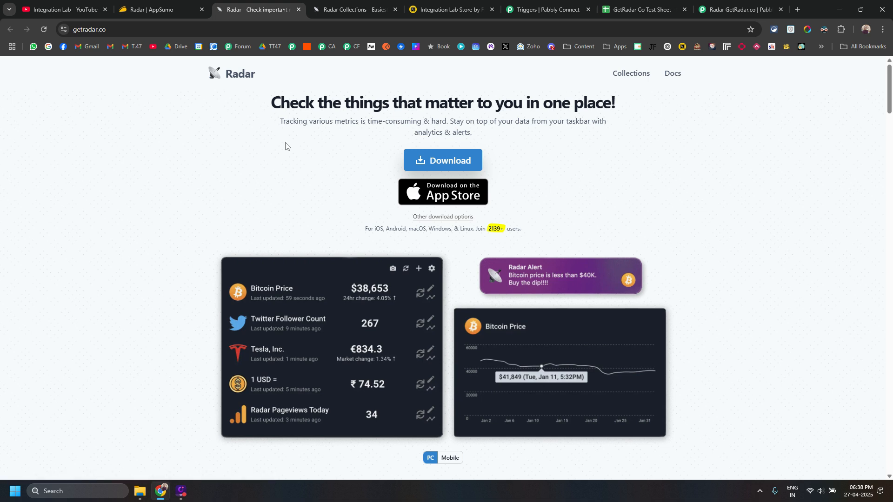
Browse the ready-made integrations on the Radar Collections page and check the metric list in the Radar tray app.
{"action": "left_click", "coordinate": [631, 73]}
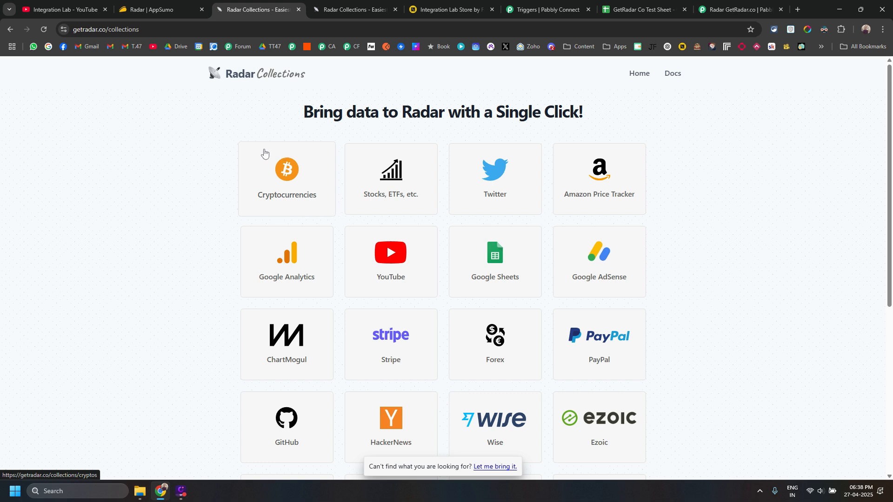
{"action": "scroll", "coordinate": [512, 212], "scroll_direction": "down", "scroll_amount": 5}
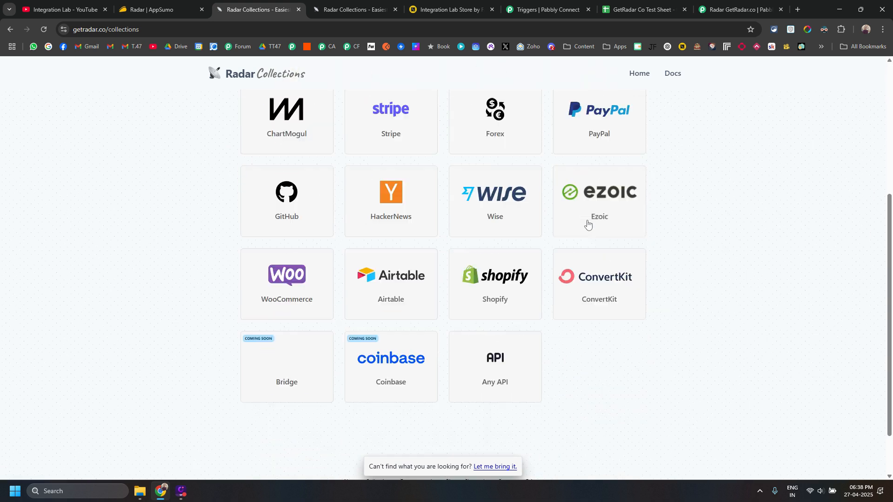
{"action": "scroll", "coordinate": [182, 214], "scroll_direction": "up", "scroll_amount": 3}
{"action": "scroll", "coordinate": [421, 291], "scroll_direction": "up", "scroll_amount": 2}
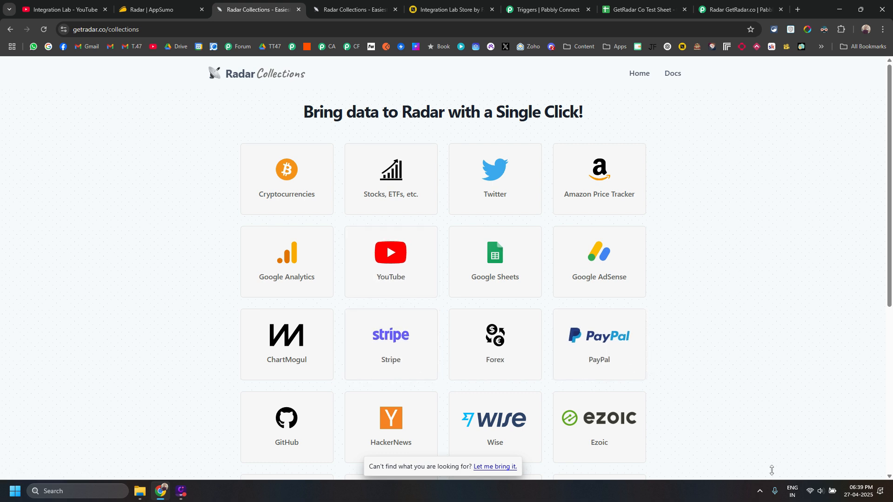
{"action": "left_click", "coordinate": [760, 491]}
{"action": "left_click", "coordinate": [743, 445]}
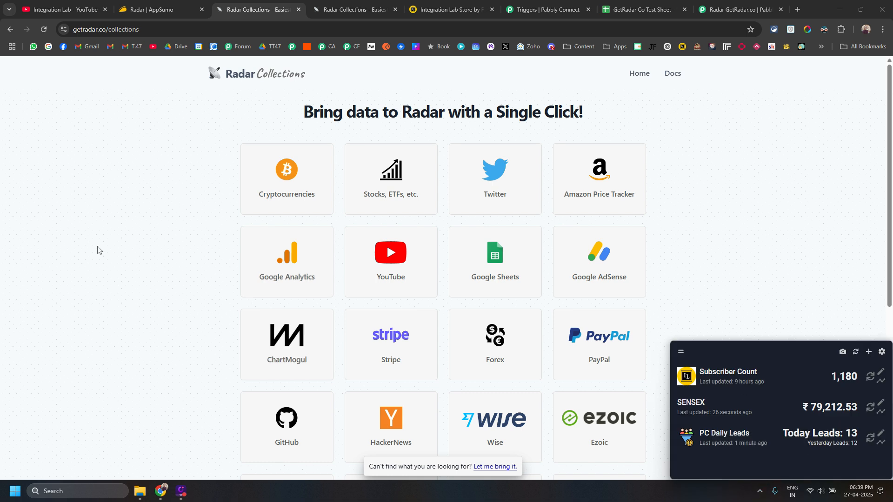
{"action": "left_click", "coordinate": [113, 255]}
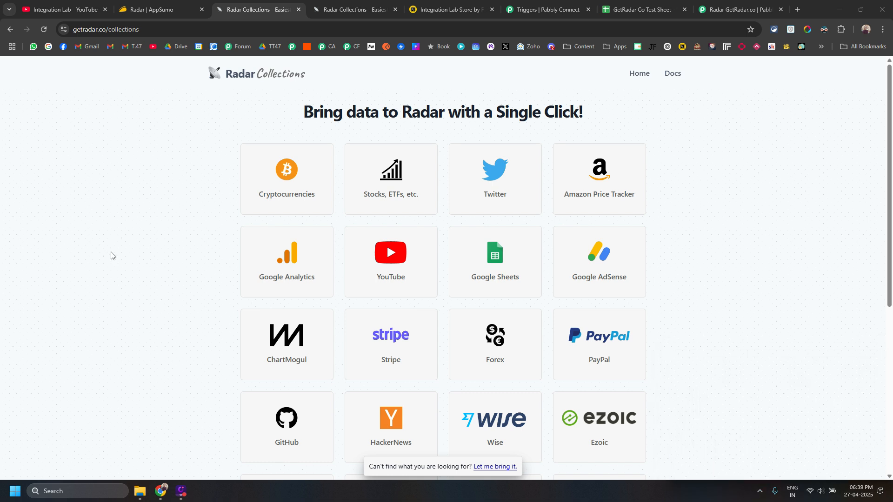
Visit the Integration Lab YouTube channel and close the Radar and AppSumo browser pages.
{"action": "left_click", "coordinate": [298, 10]}
{"action": "left_click", "coordinate": [78, 5]}
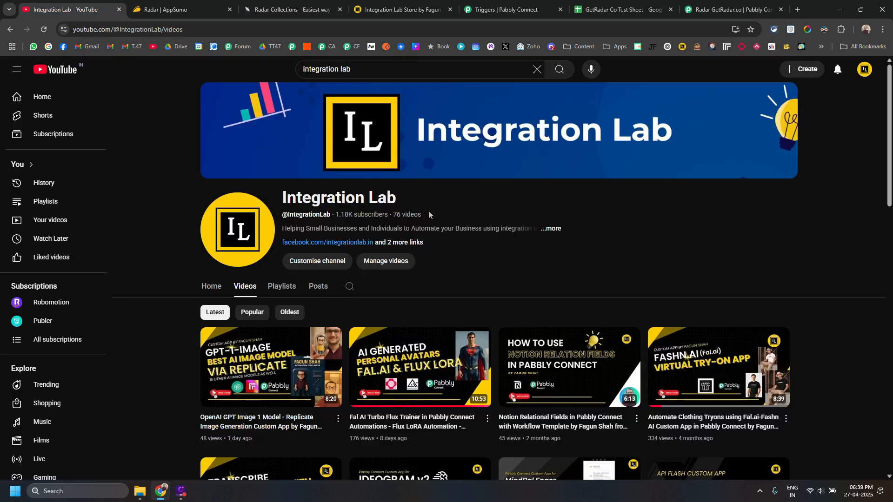
{"action": "left_click", "coordinate": [181, 4]}
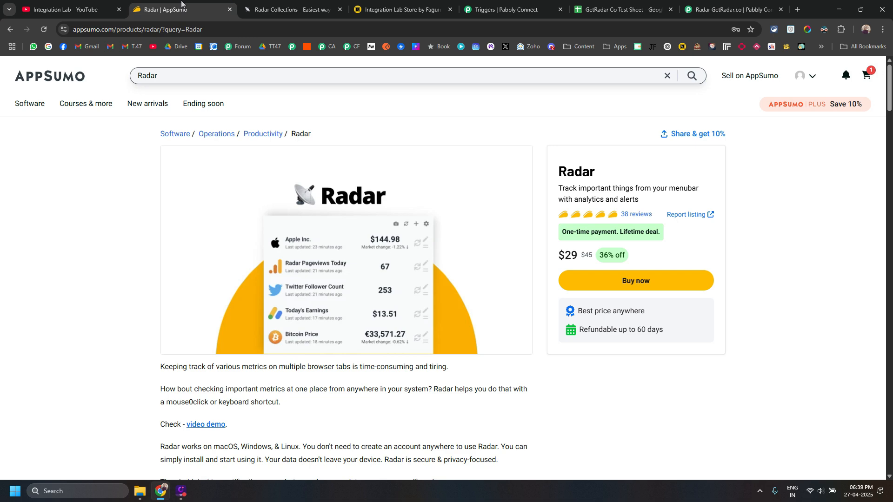
{"action": "left_click", "coordinate": [230, 10]}
{"action": "left_click", "coordinate": [229, 9]}
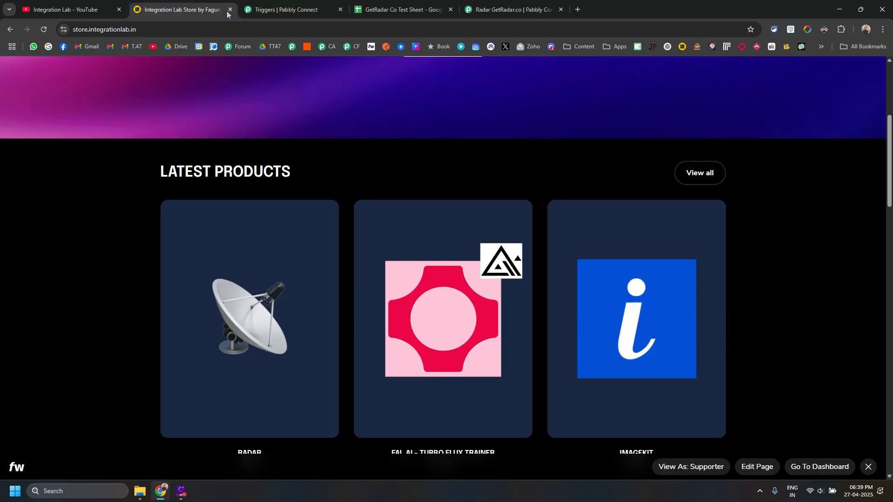
Examine the latest products in the Integration Lab Store, including the Radar custom app, and glance at the Pabbly Connect workflow.
{"action": "scroll", "coordinate": [121, 177], "scroll_direction": "up", "scroll_amount": 3}
{"action": "scroll", "coordinate": [121, 177], "scroll_direction": "up", "scroll_amount": 2}
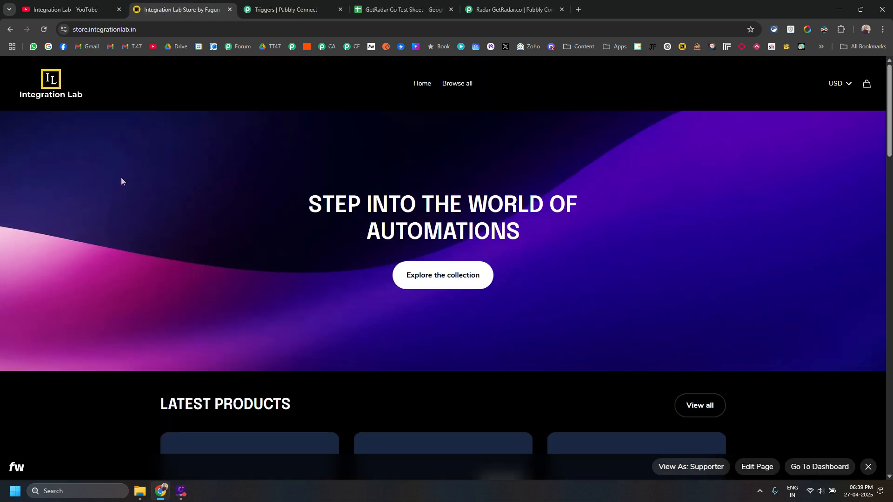
{"action": "scroll", "coordinate": [131, 184], "scroll_direction": "down", "scroll_amount": 6}
{"action": "scroll", "coordinate": [141, 270], "scroll_direction": "up", "scroll_amount": 3}
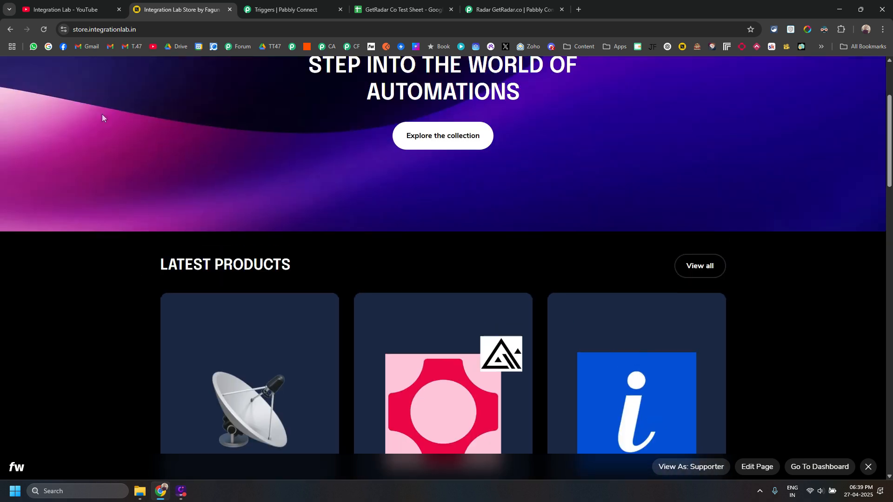
{"action": "scroll", "coordinate": [100, 175], "scroll_direction": "down", "scroll_amount": 5}
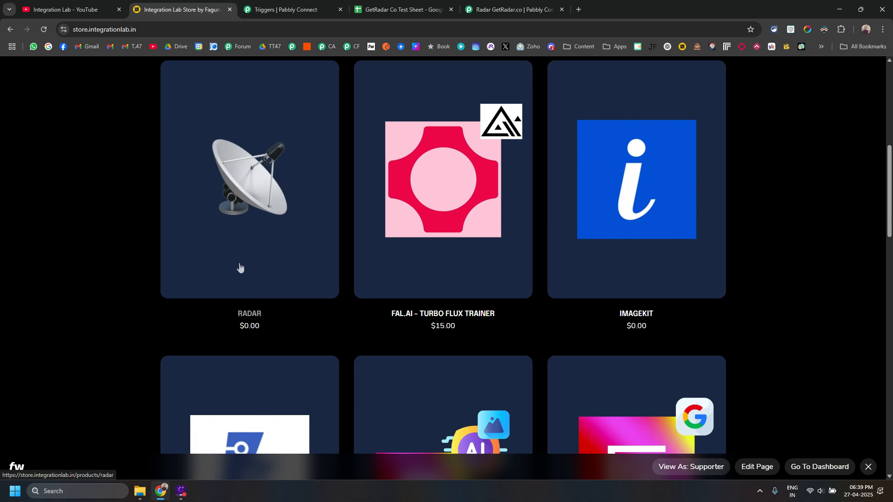
{"action": "scroll", "coordinate": [247, 139], "scroll_direction": "up", "scroll_amount": 2}
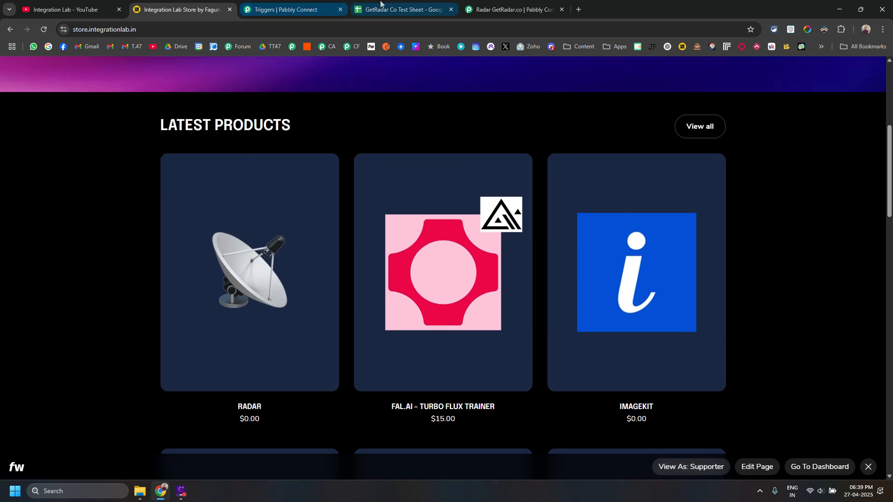
{"action": "left_click", "coordinate": [511, 9]}
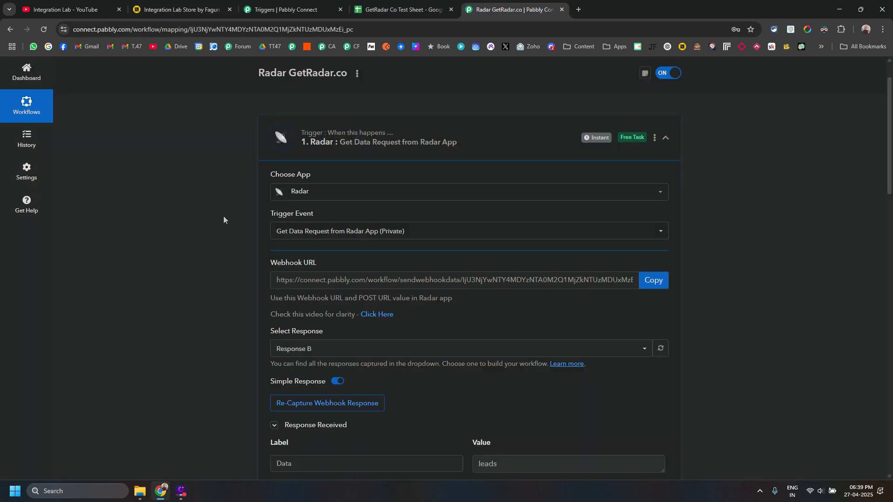
{"action": "left_click", "coordinate": [210, 4]}
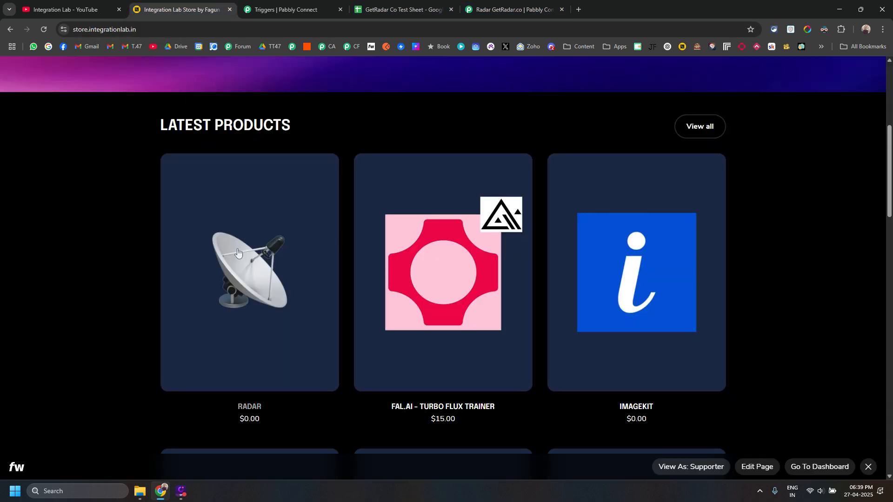
In the Radar GetRadar.co workflow in Pabbly Connect, copy the trigger's webhook URL and start re-capturing the webhook response.
{"action": "left_click", "coordinate": [524, 4]}
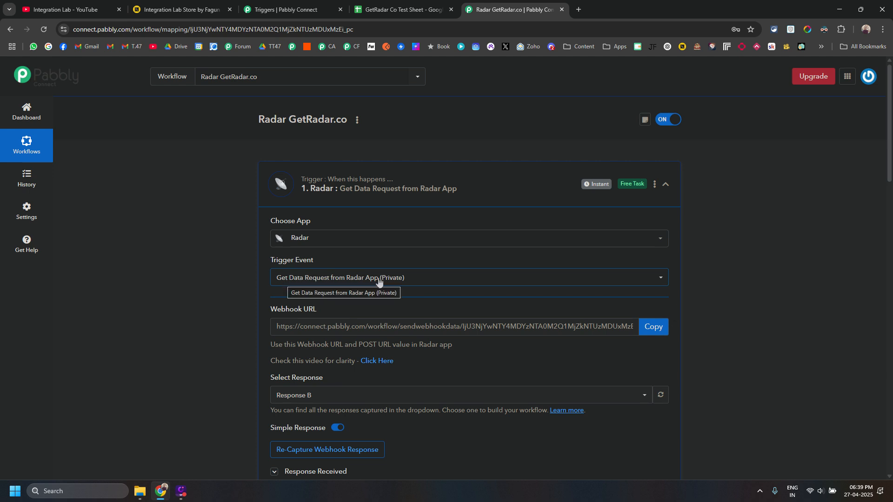
{"action": "scroll", "coordinate": [248, 277], "scroll_direction": "down", "scroll_amount": 1}
{"action": "scroll", "coordinate": [249, 277], "scroll_direction": "down", "scroll_amount": 2}
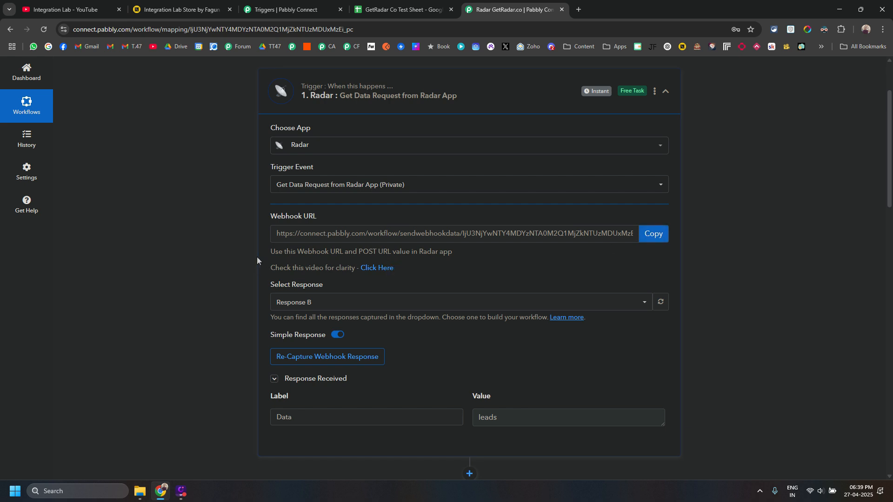
{"action": "left_click", "coordinate": [653, 234]}
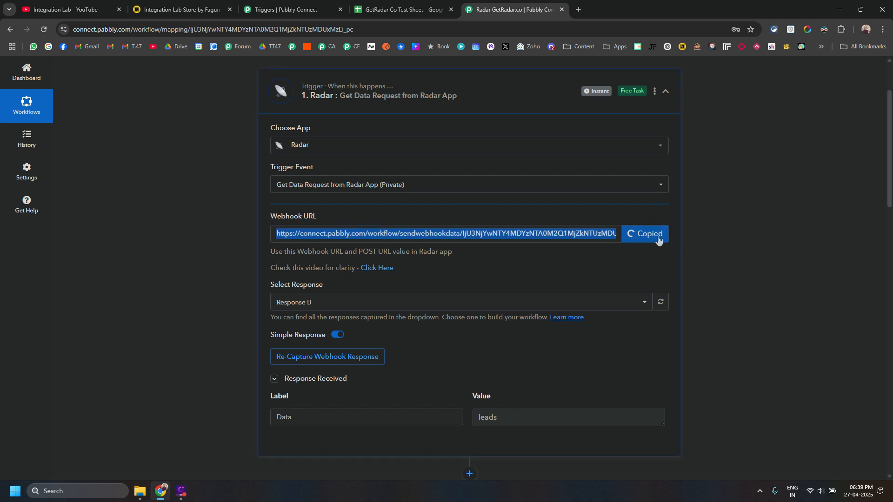
{"action": "left_click", "coordinate": [327, 356]}
{"action": "left_click", "coordinate": [435, 321]}
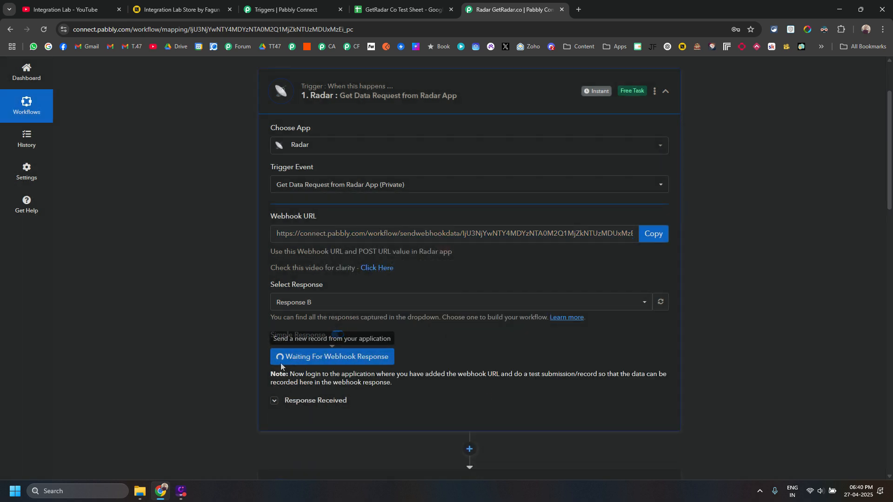
Add a new metric in the Radar tray app, name it PC Leads Test and set its request method to POST.
{"action": "left_click", "coordinate": [759, 491]}
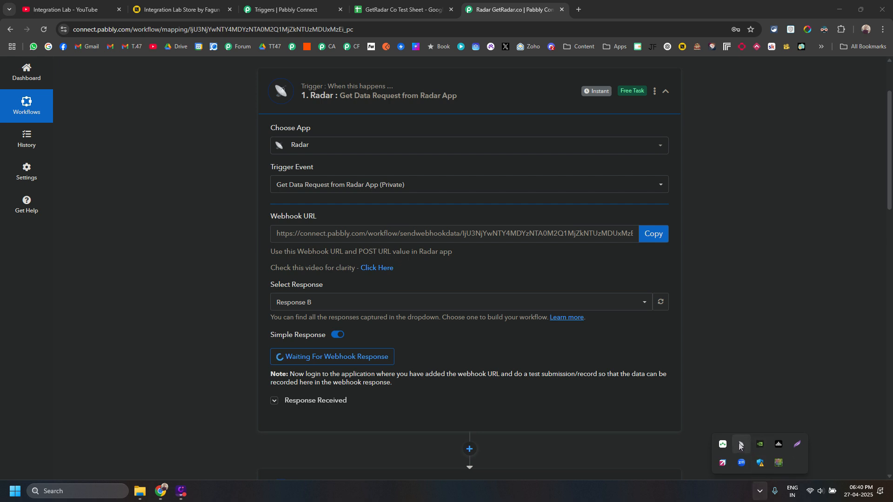
{"action": "left_click", "coordinate": [739, 445]}
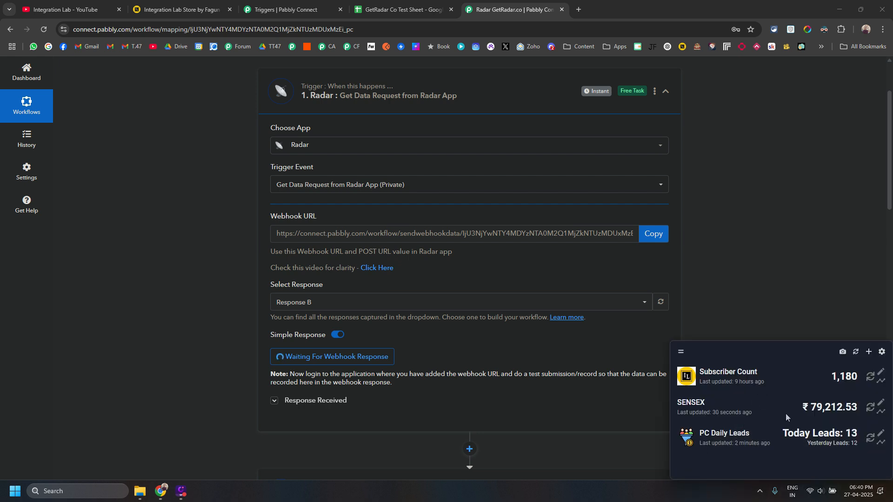
{"action": "left_click", "coordinate": [869, 353]}
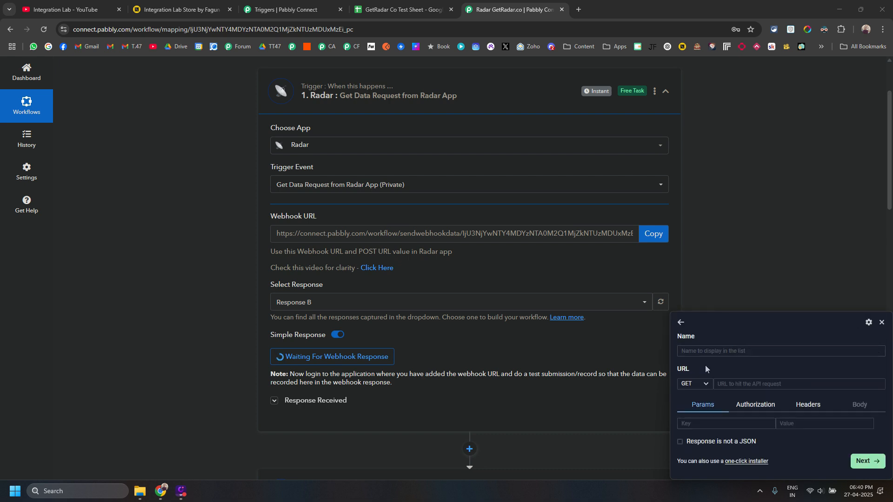
{"action": "left_click", "coordinate": [711, 353]}
{"action": "key", "text": "Caps_Lock"}
{"action": "type", "text": "PC"}
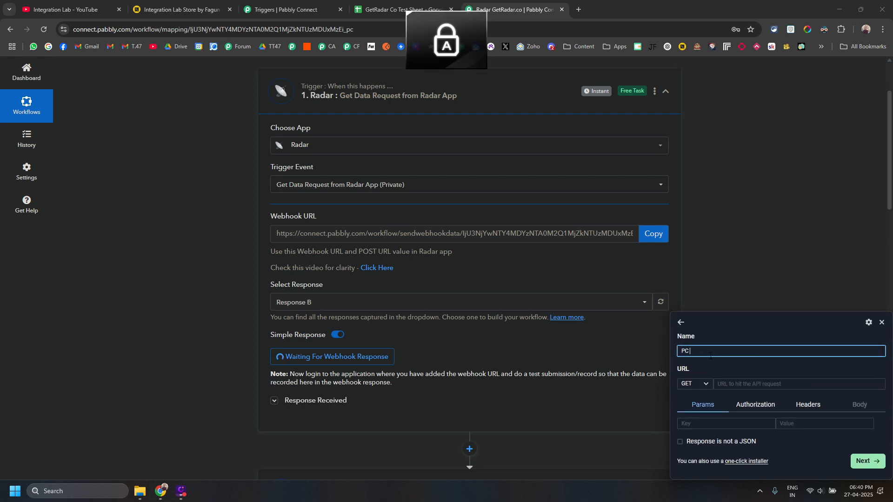
{"action": "type", "text": " L"}
{"action": "key", "text": "Caps_Lock"}
{"action": "type", "text": "eads"}
{"action": "key", "text": "Caps_Lock"}
{"action": "key", "text": "Caps_Lock"}
{"action": "type", "text": "Test"}
{"action": "left_click", "coordinate": [699, 386]}
{"action": "left_click", "coordinate": [700, 400]}
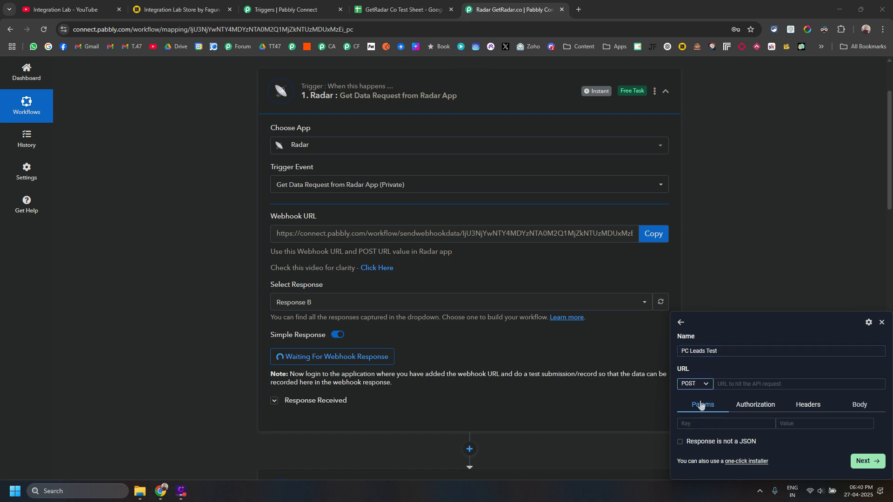
Give the PC Leads Test metric the copied webhook URL and a parameter data with value leads, then continue to its display settings.
{"action": "left_click", "coordinate": [725, 386]}
{"action": "key", "text": "ctrl+v"}
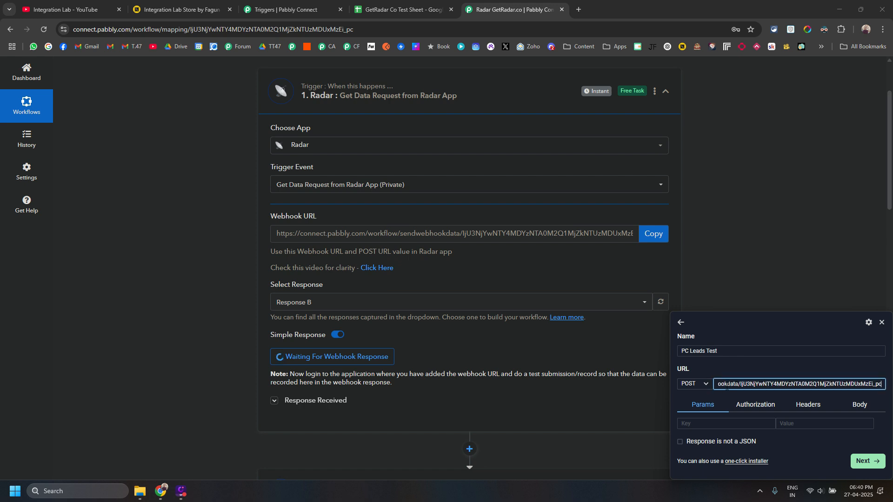
{"action": "left_click", "coordinate": [721, 424]}
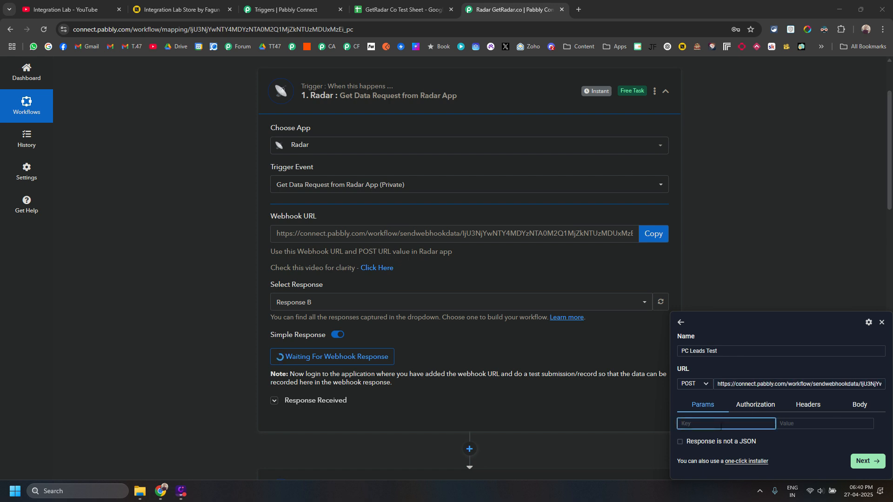
{"action": "type", "text": "data"}
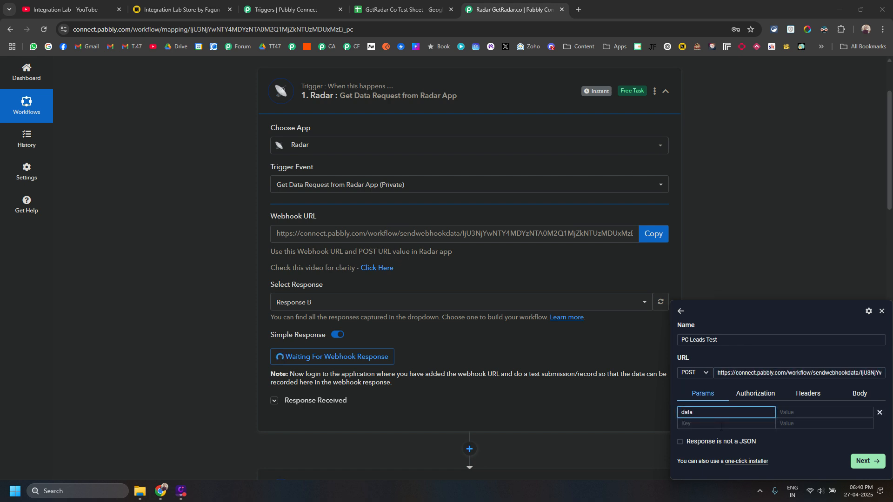
{"action": "key", "text": "Tab"}
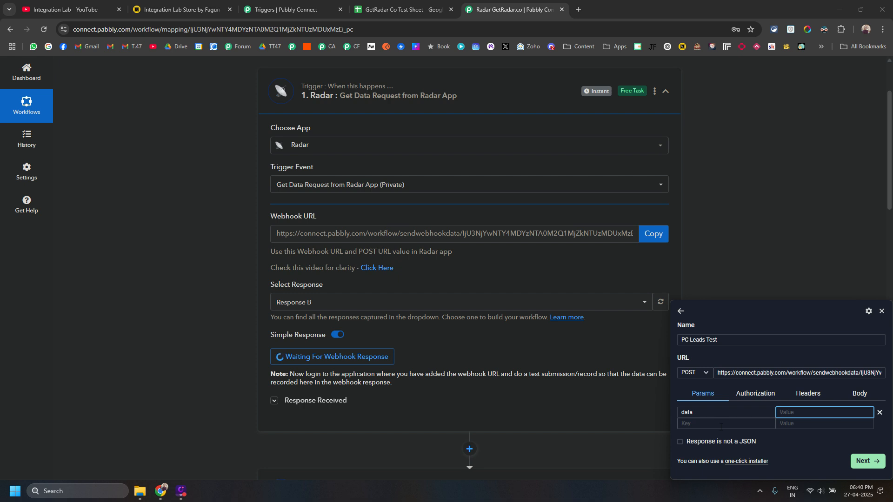
{"action": "type", "text": "l"}
{"action": "type", "text": "eafd"}
{"action": "type", "text": "ds"}
{"action": "left_click", "coordinate": [865, 463]}
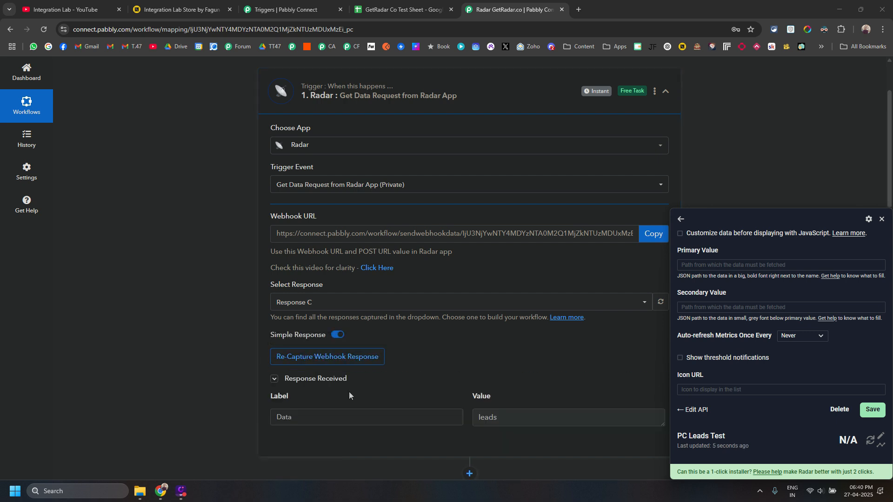
Check the webhook response captured by the Radar trigger against the metric's display settings, and look over the workflow's following steps.
{"action": "double_click", "coordinate": [450, 417]}
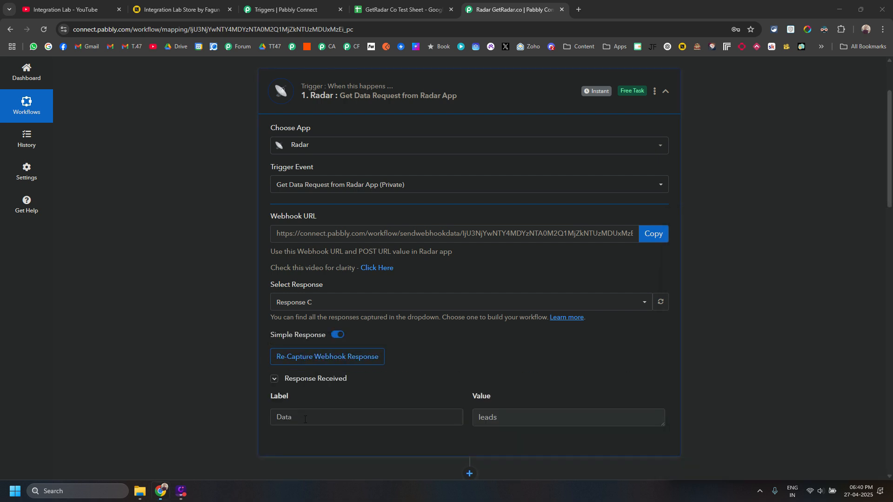
{"action": "left_click", "coordinate": [760, 491]}
{"action": "left_click", "coordinate": [743, 445]}
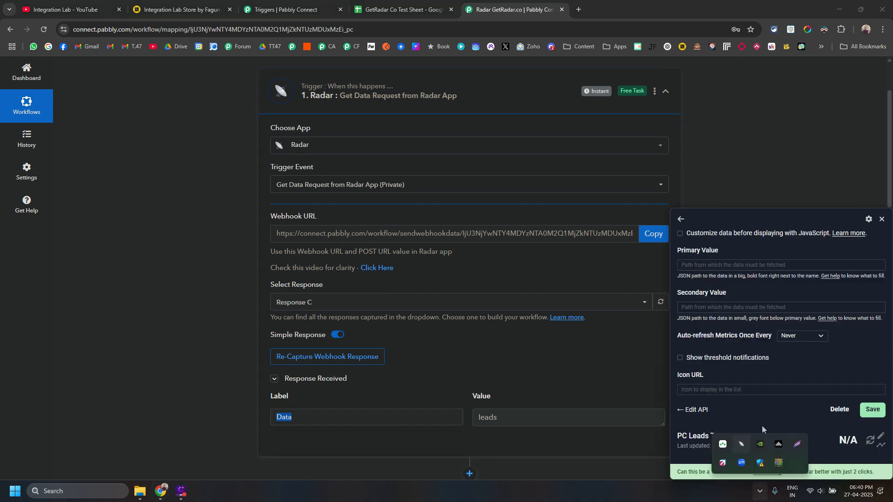
{"action": "left_click", "coordinate": [812, 365]}
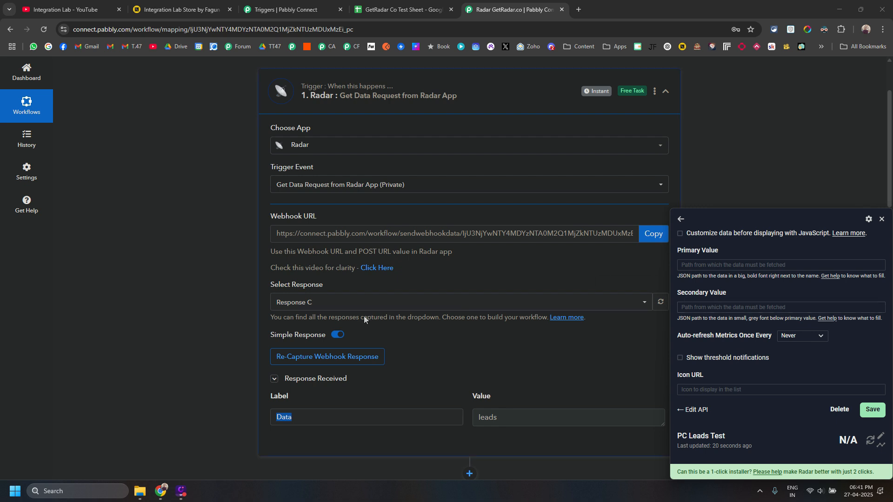
{"action": "left_click", "coordinate": [186, 286]}
{"action": "scroll", "coordinate": [186, 286], "scroll_direction": "down", "scroll_amount": 3}
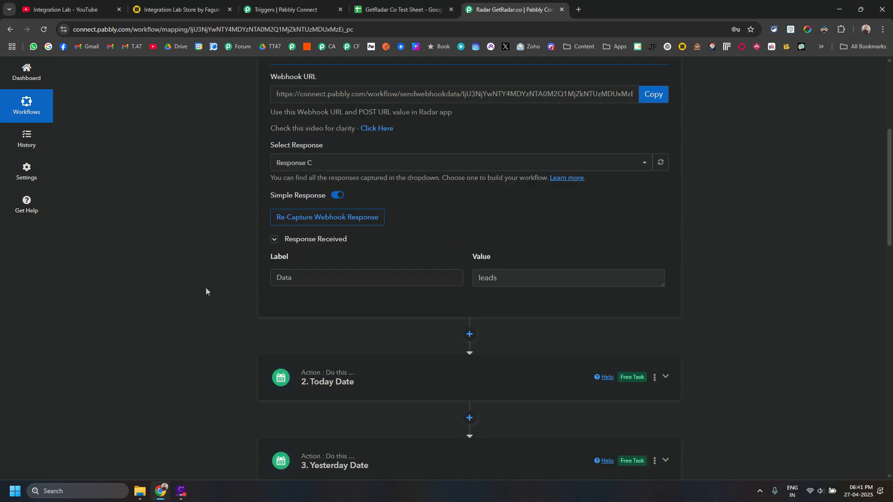
{"action": "scroll", "coordinate": [206, 291], "scroll_direction": "down", "scroll_amount": 3}
{"action": "scroll", "coordinate": [211, 295], "scroll_direction": "up", "scroll_amount": 4}
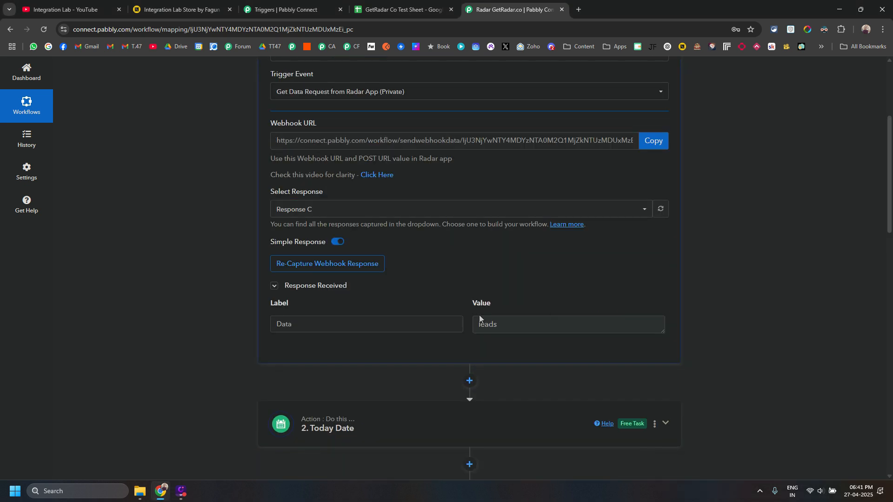
{"action": "scroll", "coordinate": [237, 330], "scroll_direction": "down", "scroll_amount": 2}
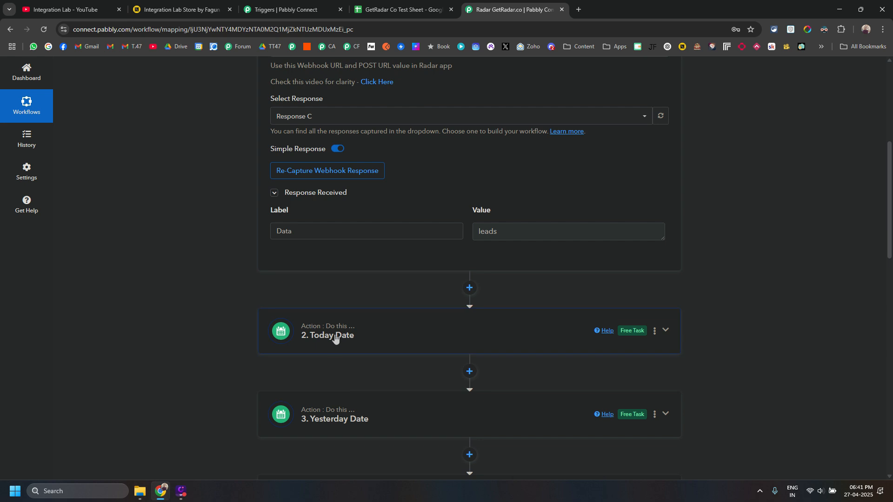
Examine the leads in Sheet1 of GetRadar Co Test Sheet, dismiss the table conversion suggestion, and inspect the count formula in the Query sheet.
{"action": "left_click", "coordinate": [403, 10]}
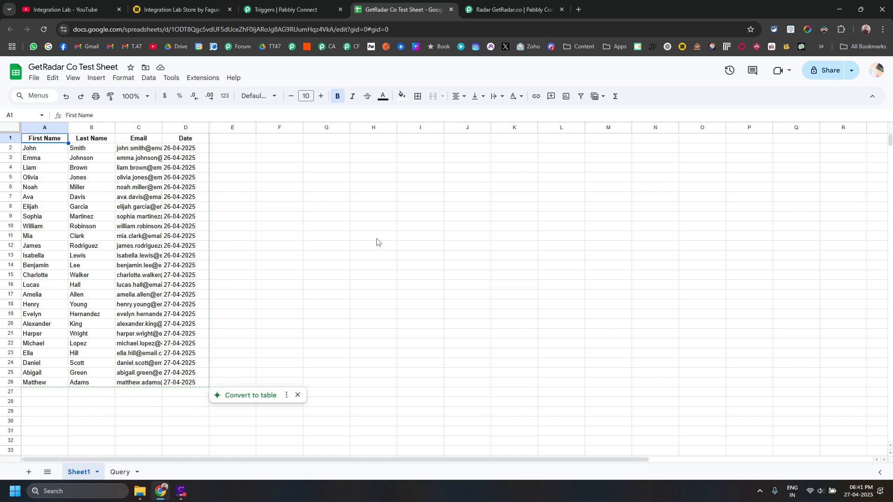
{"action": "key", "text": "ctrl+alt+t"}
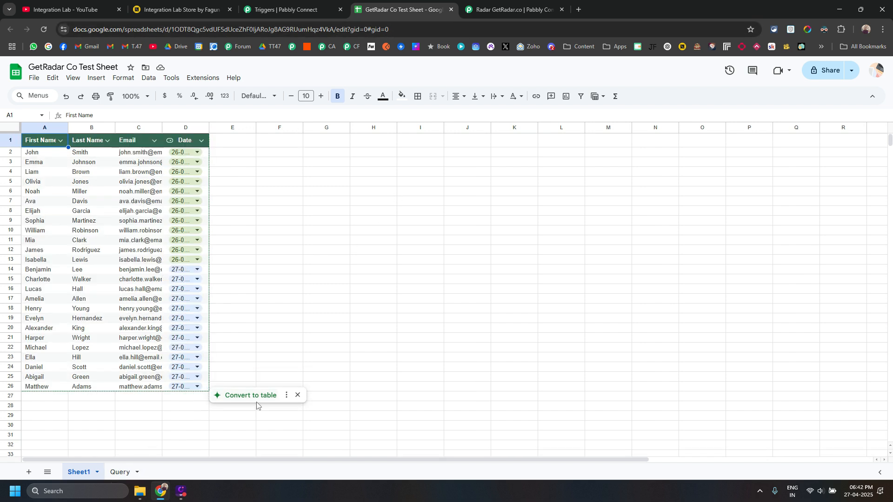
{"action": "left_click", "coordinate": [298, 395]}
{"action": "left_click", "coordinate": [121, 473]}
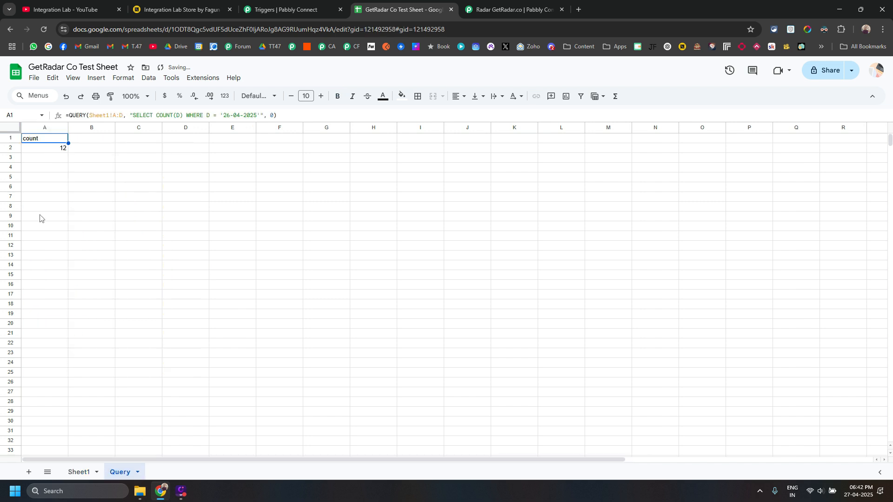
{"action": "left_click_drag", "start_coordinate": [69, 120], "coordinate": [294, 116]}
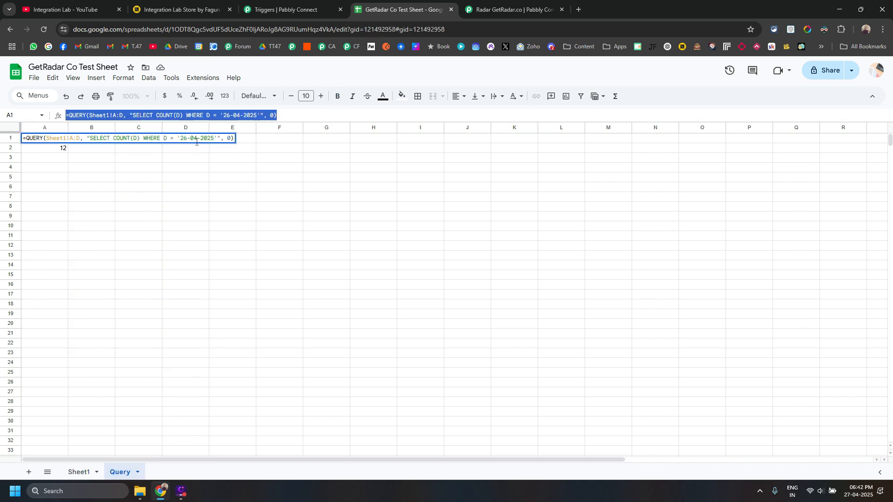
{"action": "left_click", "coordinate": [276, 178]}
{"action": "left_click", "coordinate": [44, 149]}
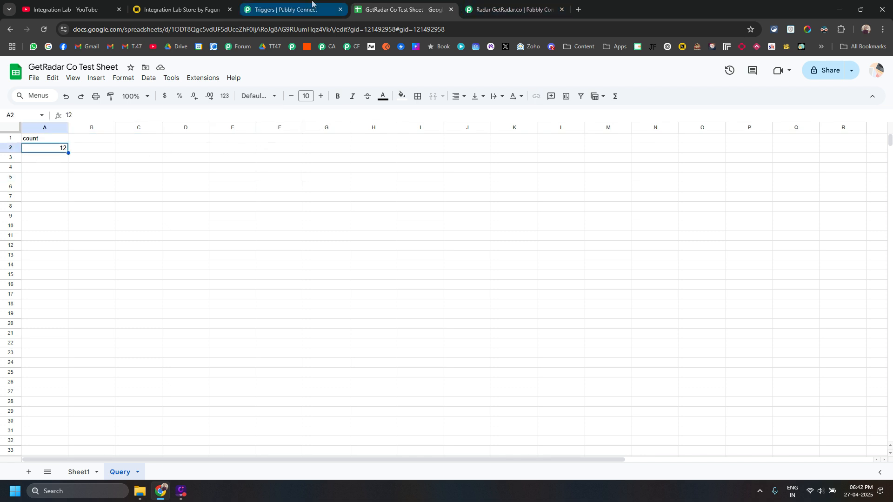
Return to the Radar workflow, close the Pabbly Connect Triggers page, and examine the settings of the Today Date and Yesterday Date steps.
{"action": "left_click", "coordinate": [494, 10]}
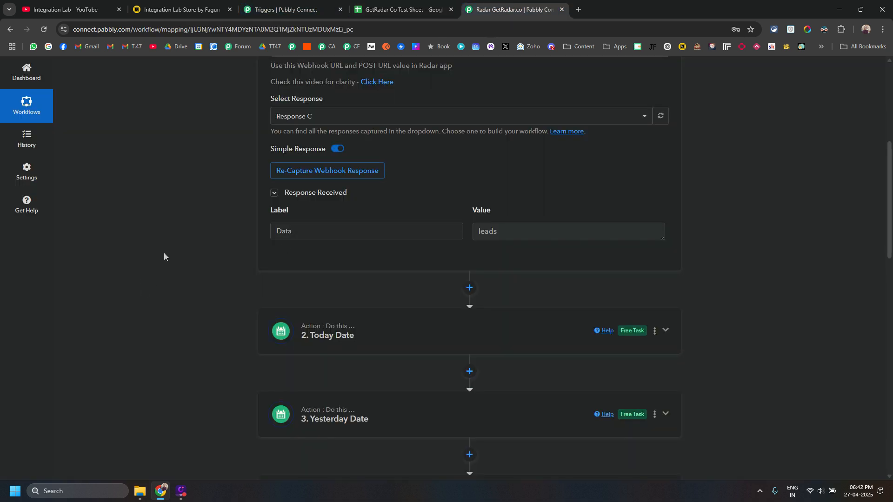
{"action": "scroll", "coordinate": [163, 256], "scroll_direction": "down", "scroll_amount": 2}
{"action": "left_click", "coordinate": [340, 10]}
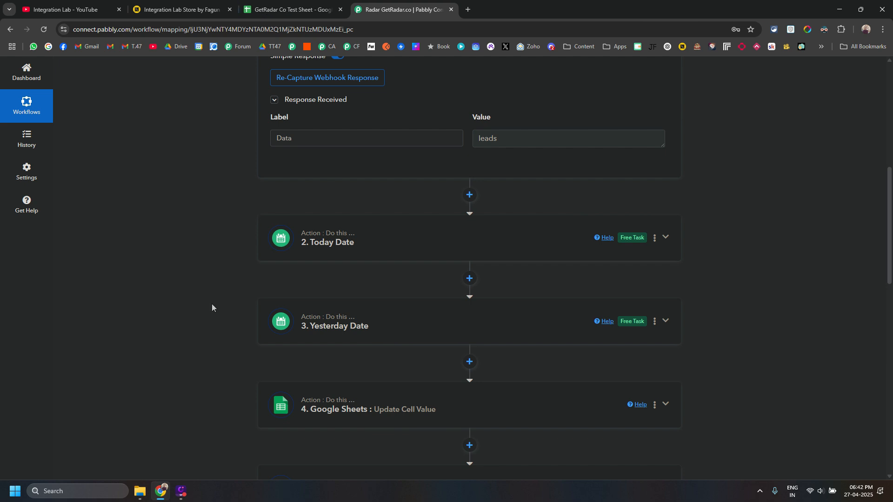
{"action": "left_click", "coordinate": [320, 255]}
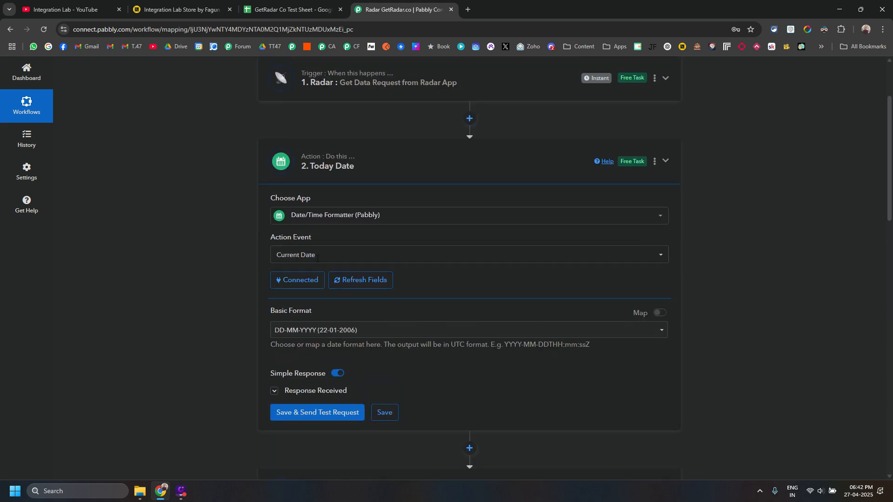
{"action": "scroll", "coordinate": [240, 357], "scroll_direction": "down", "scroll_amount": 3}
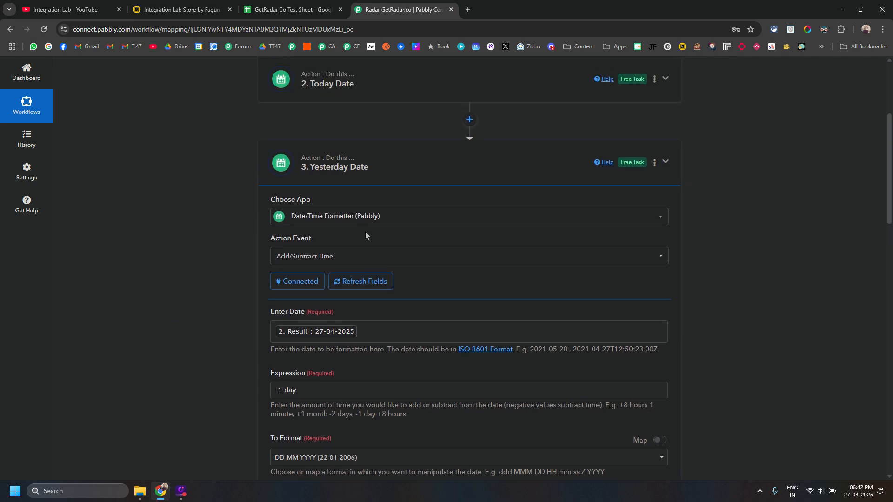
{"action": "scroll", "coordinate": [214, 237], "scroll_direction": "down", "scroll_amount": 3}
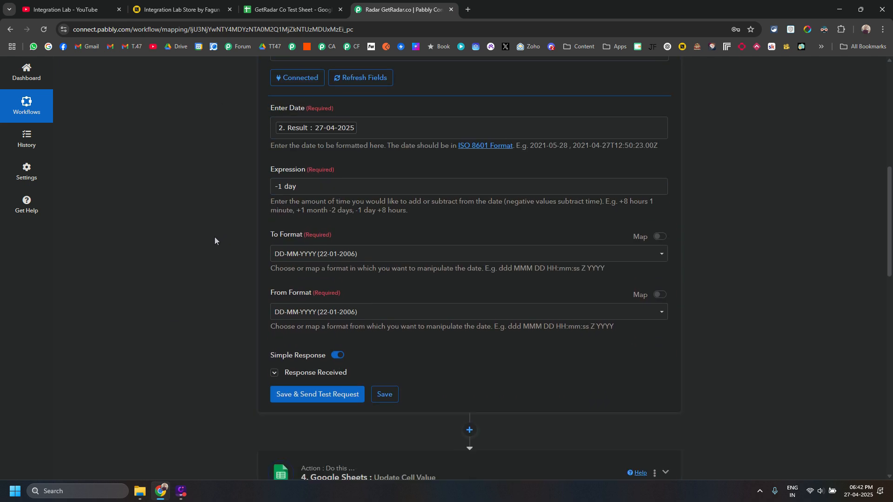
{"action": "scroll", "coordinate": [214, 240], "scroll_direction": "down", "scroll_amount": 4}
Examine the settings of workflow step 4, Google Sheets Update Cell Value, and compare its value with the formula in cell A1 of Query.
{"action": "left_click", "coordinate": [346, 310]}
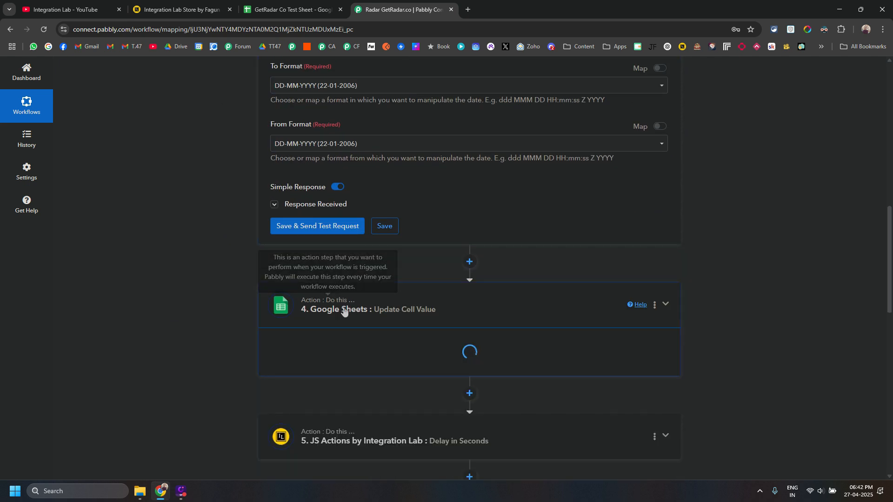
{"action": "scroll", "coordinate": [233, 289], "scroll_direction": "up", "scroll_amount": 5}
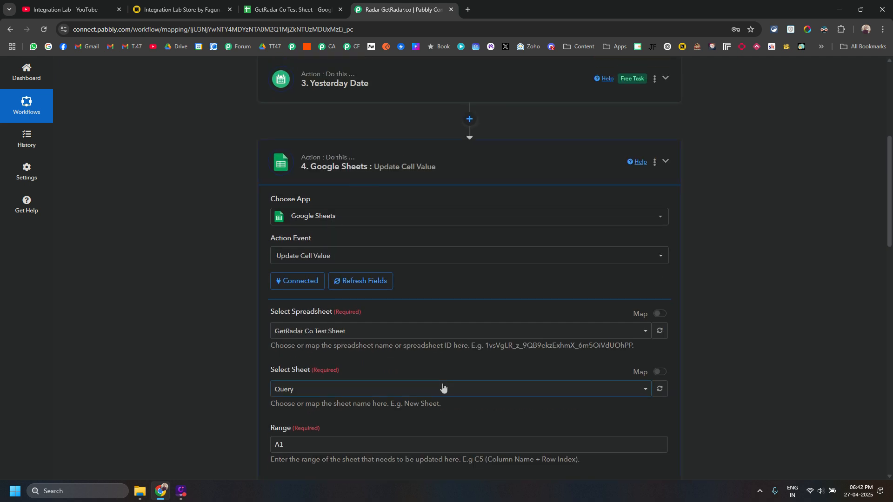
{"action": "left_click", "coordinate": [289, 5]}
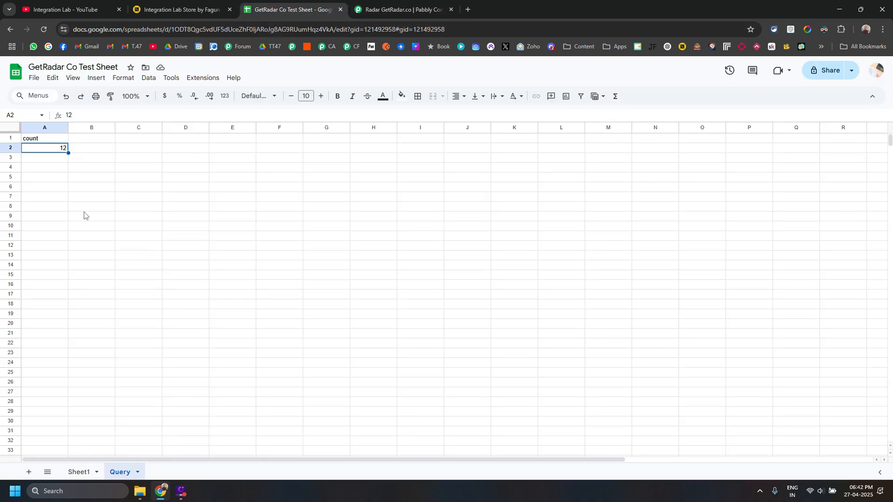
{"action": "left_click", "coordinate": [400, 10]}
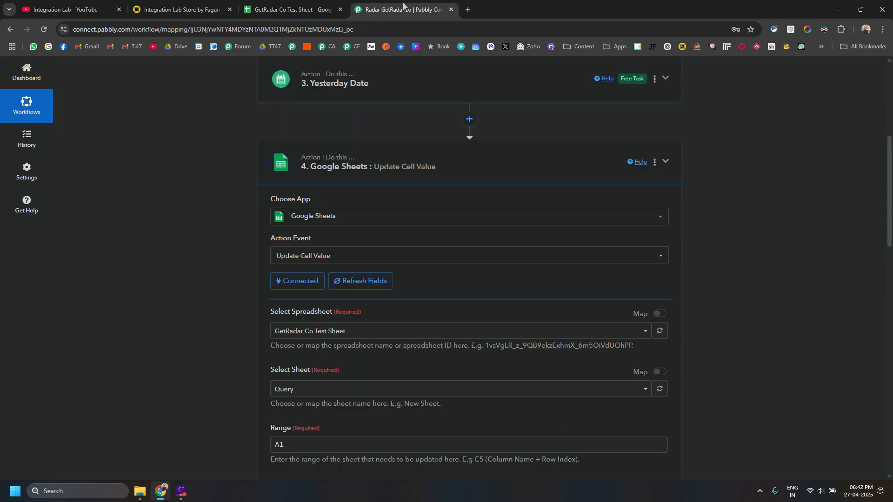
{"action": "left_click", "coordinate": [289, 10]}
{"action": "left_click", "coordinate": [36, 142]}
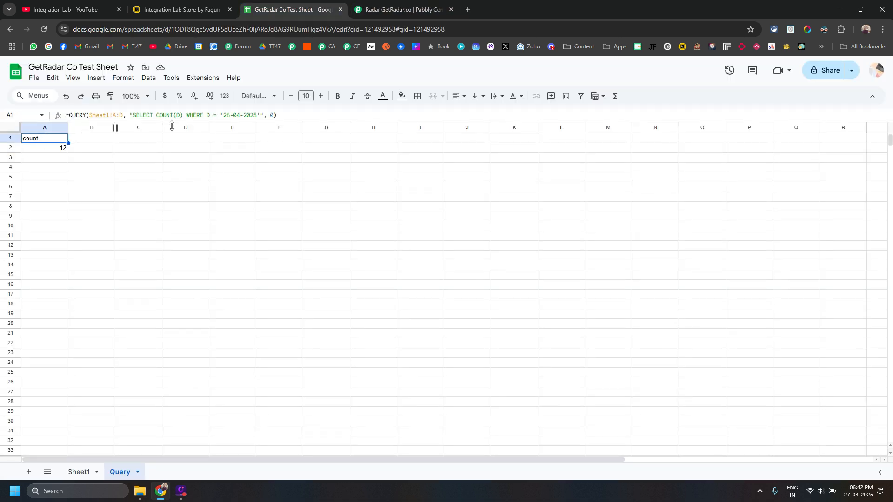
{"action": "left_click", "coordinate": [400, 9]}
{"action": "scroll", "coordinate": [257, 346], "scroll_direction": "down", "scroll_amount": 5}
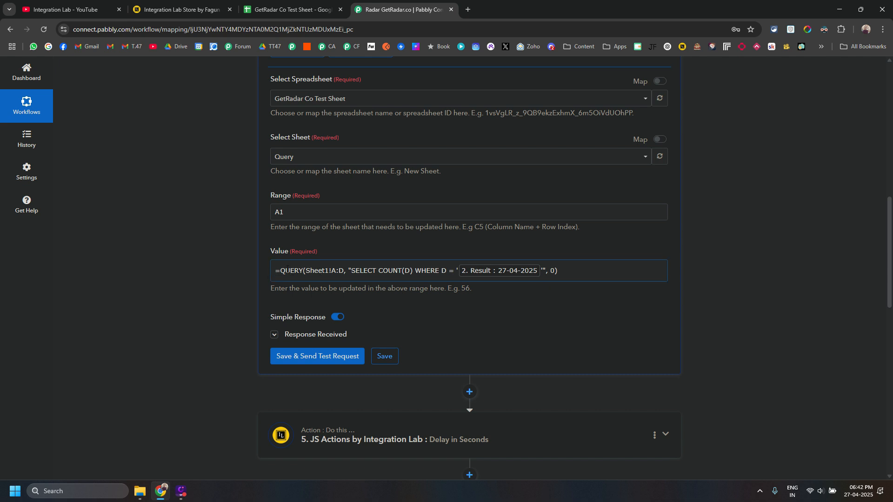
{"action": "left_click", "coordinate": [293, 10]}
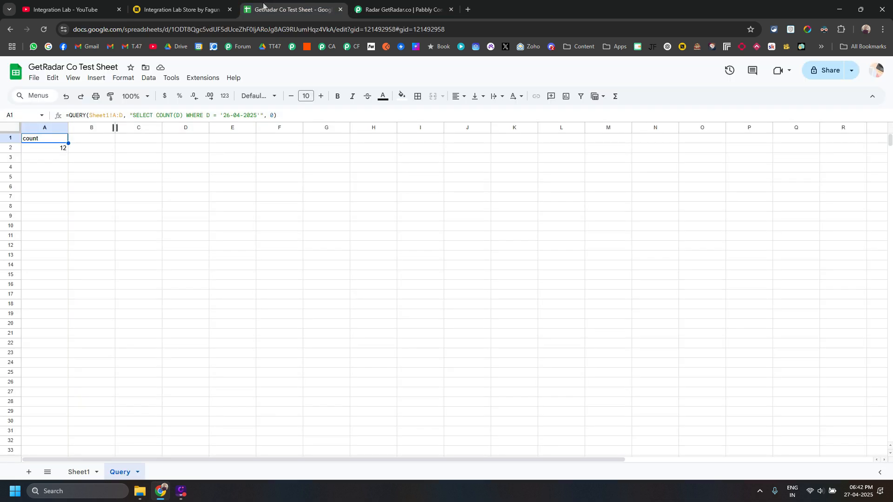
{"action": "left_click", "coordinate": [364, 2]}
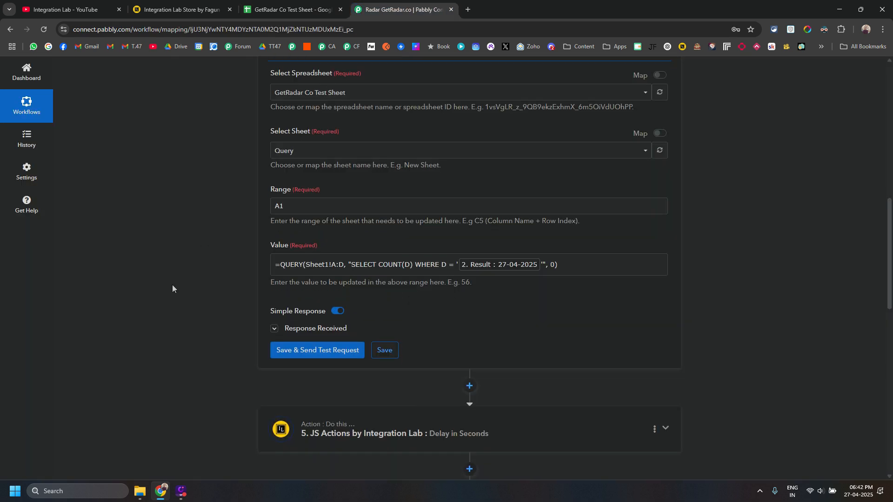
Review the response received by the Update Cell Value step and check the count in cell A2 of the Query sheet.
{"action": "scroll", "coordinate": [298, 279], "scroll_direction": "down", "scroll_amount": 3}
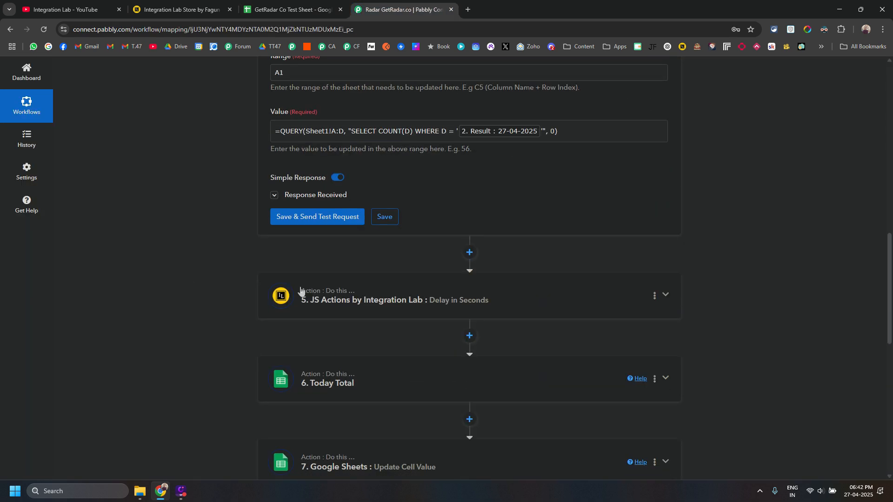
{"action": "left_click", "coordinate": [290, 195]}
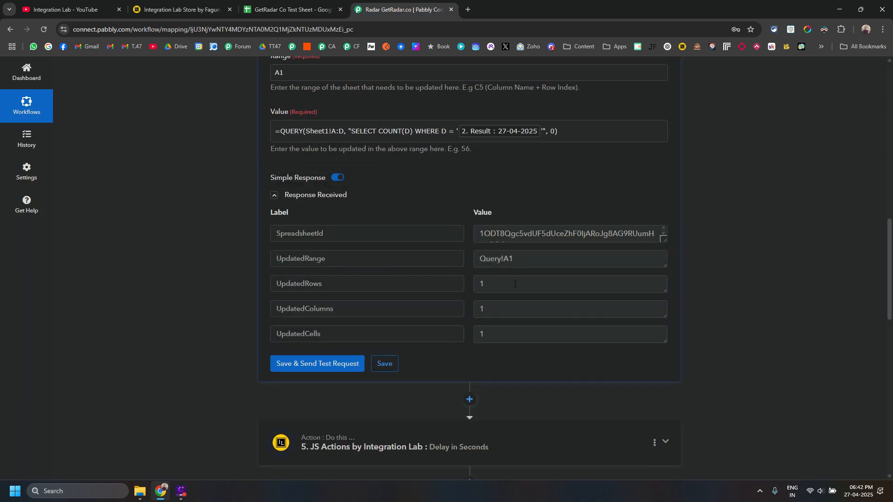
{"action": "scroll", "coordinate": [174, 262], "scroll_direction": "up", "scroll_amount": 5}
{"action": "scroll", "coordinate": [174, 262], "scroll_direction": "down", "scroll_amount": 5}
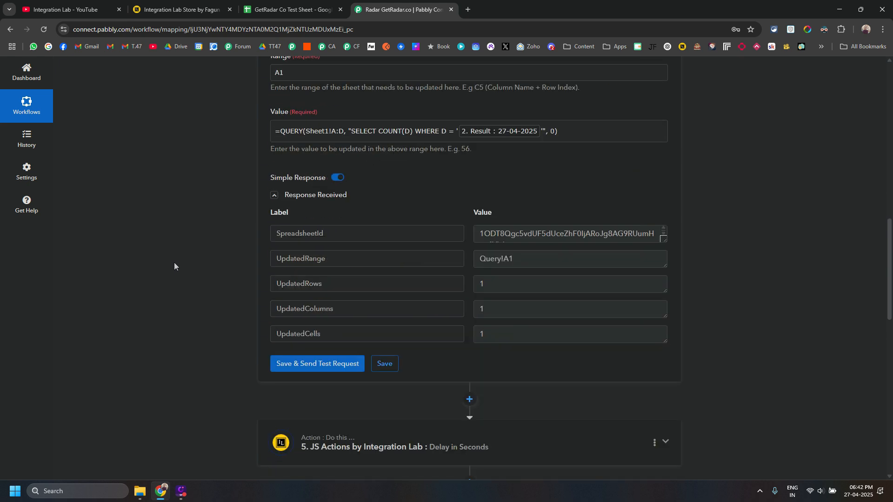
{"action": "left_click", "coordinate": [289, 4]}
{"action": "key", "text": "Down"}
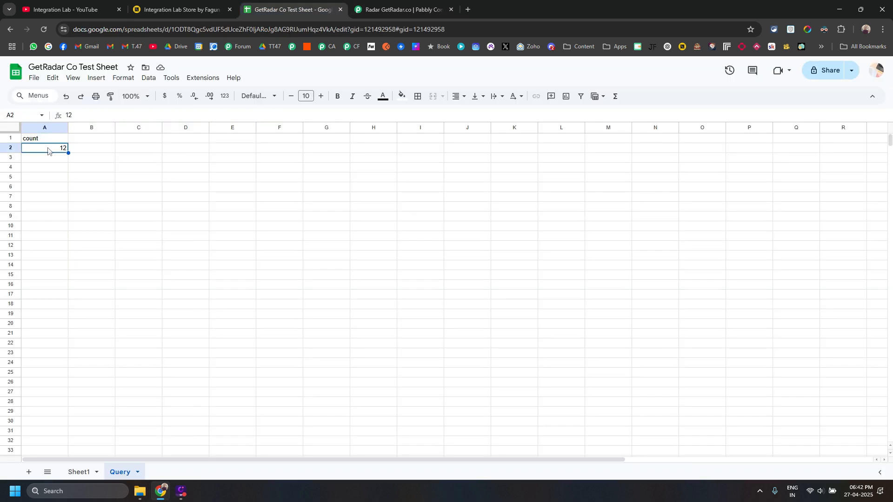
Return to the Radar workflow and examine the settings of step 5, the JS Actions Delay in Seconds action.
{"action": "left_click", "coordinate": [371, 12]}
{"action": "scroll", "coordinate": [207, 267], "scroll_direction": "down", "scroll_amount": 5}
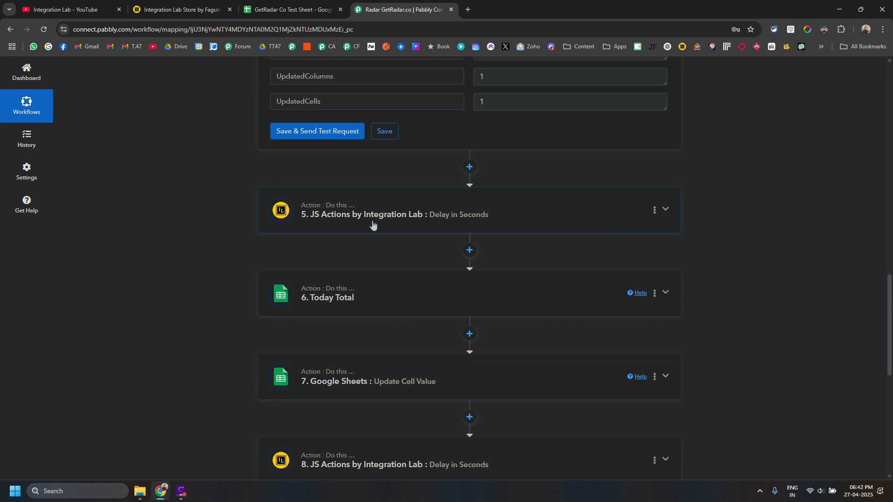
{"action": "left_click", "coordinate": [361, 207]}
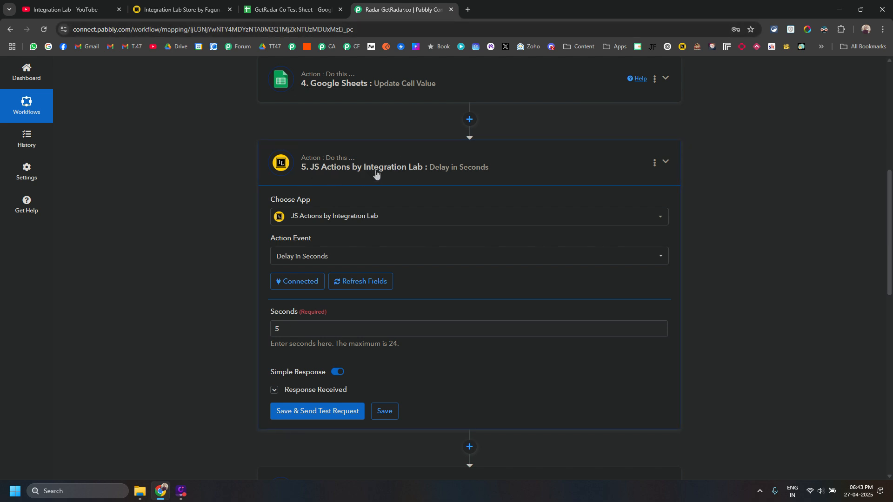
Examine the spreadsheet, sheet and range settings of workflow step 6, Today Total, and compare them with the Google Sheet.
{"action": "left_click", "coordinate": [425, 175]}
{"action": "left_click", "coordinate": [337, 254]}
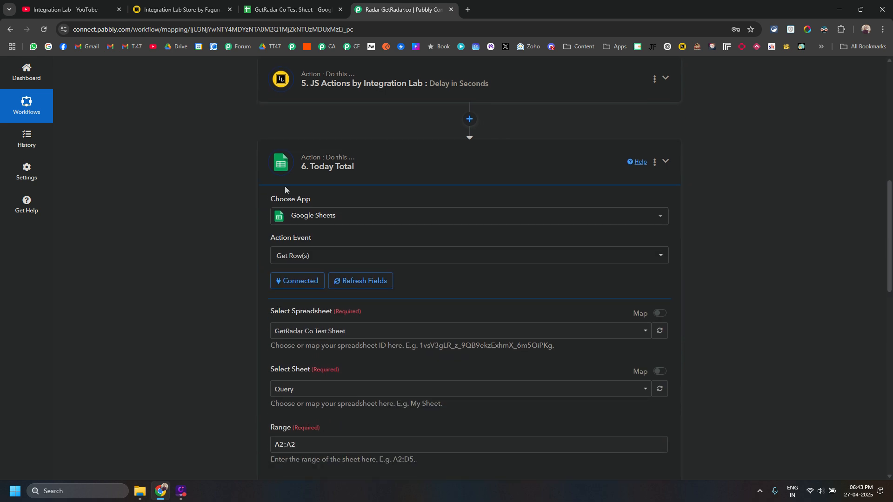
{"action": "scroll", "coordinate": [280, 191], "scroll_direction": "down", "scroll_amount": 2}
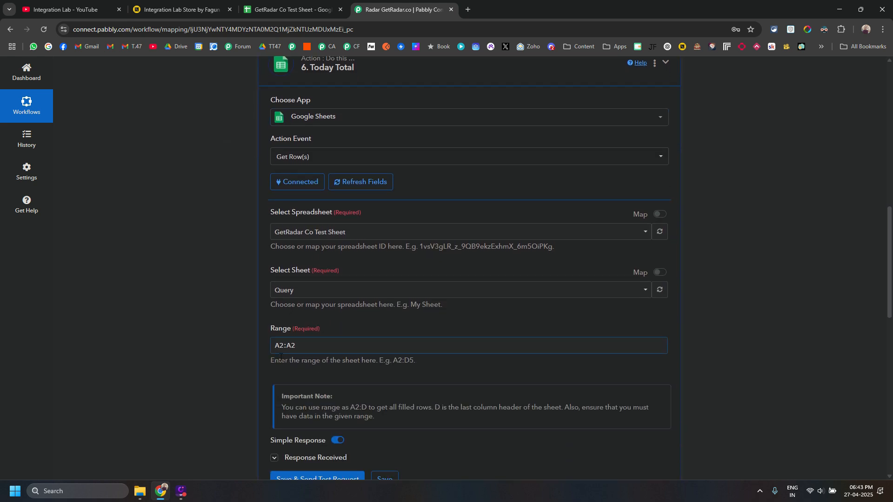
{"action": "scroll", "coordinate": [280, 357], "scroll_direction": "down", "scroll_amount": 2}
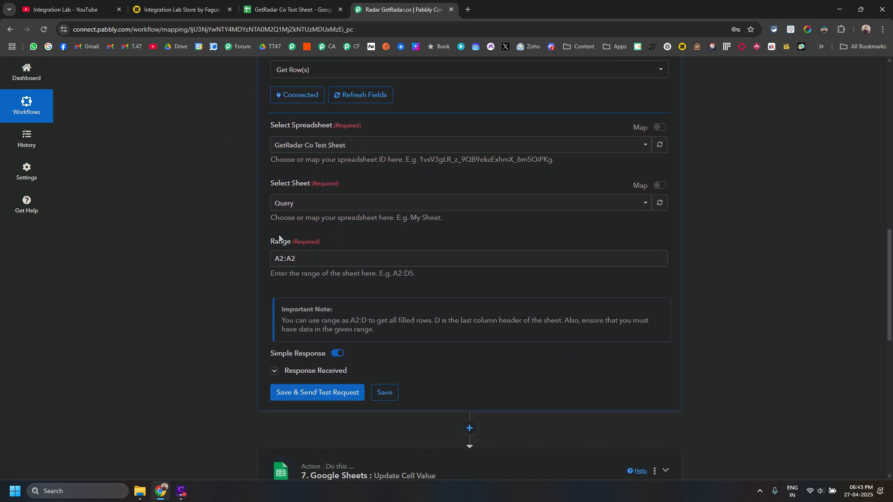
{"action": "left_click", "coordinate": [267, 3]}
{"action": "left_click", "coordinate": [377, 4]}
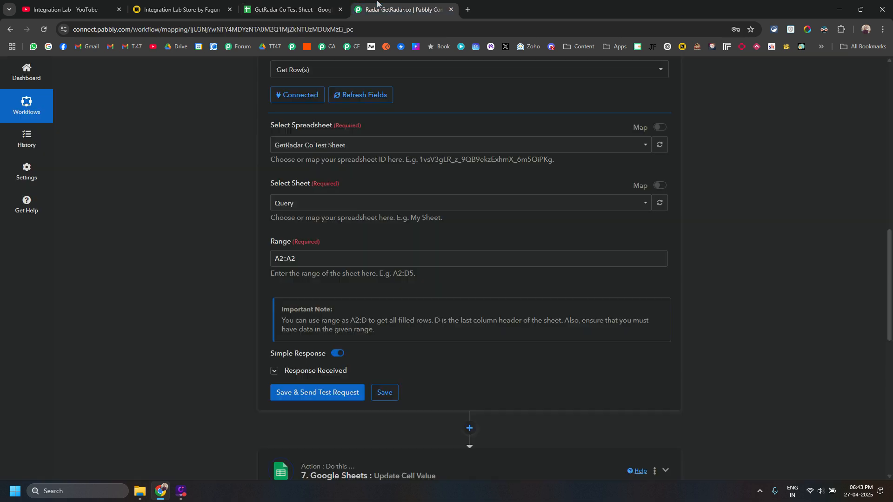
Examine the range and QUERY formula value of workflow step 7, Google Sheets Update Cell Value, and look over the steps after it.
{"action": "scroll", "coordinate": [242, 277], "scroll_direction": "down", "scroll_amount": 5}
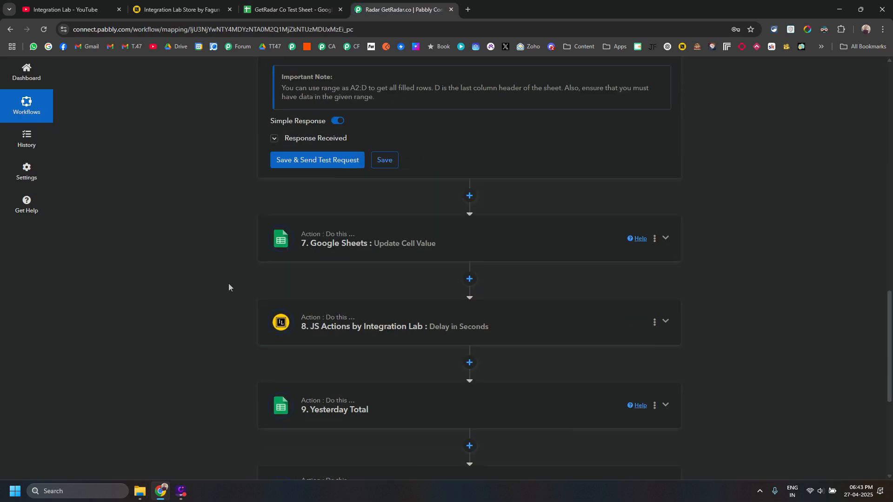
{"action": "left_click", "coordinate": [336, 247]}
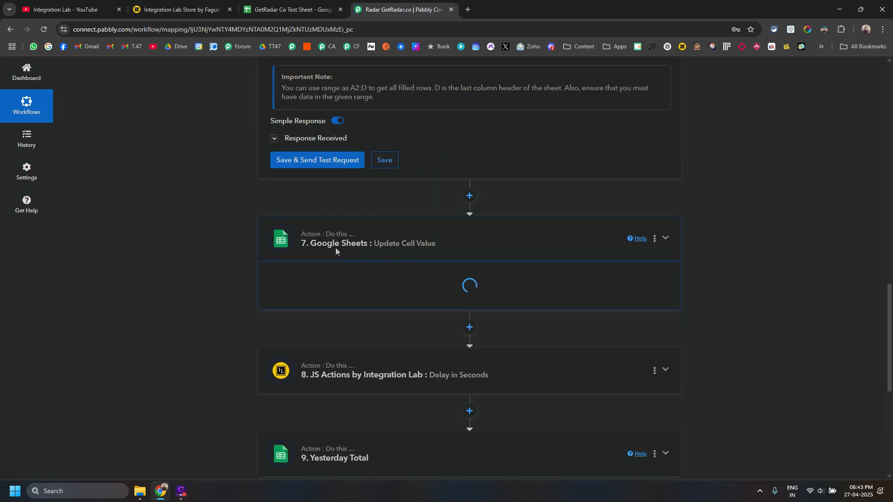
{"action": "scroll", "coordinate": [242, 256], "scroll_direction": "up", "scroll_amount": 7}
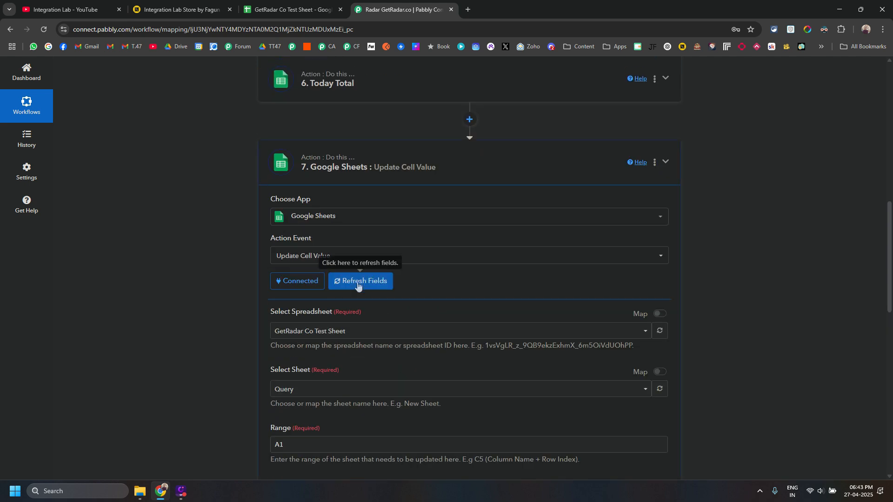
{"action": "scroll", "coordinate": [361, 287], "scroll_direction": "down", "scroll_amount": 4}
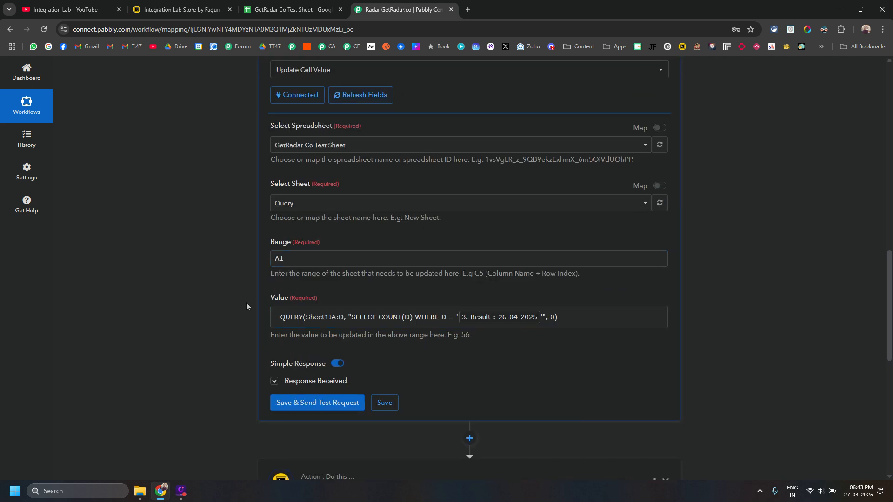
{"action": "scroll", "coordinate": [210, 304], "scroll_direction": "down", "scroll_amount": 5}
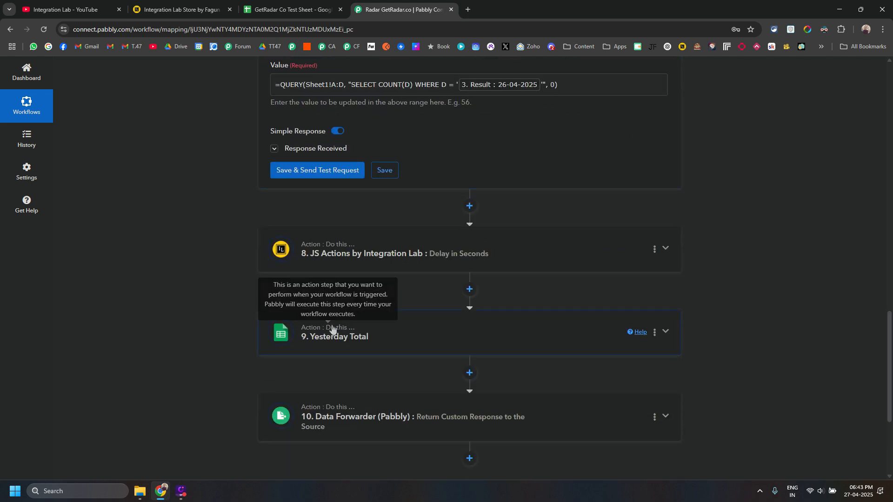
{"action": "scroll", "coordinate": [298, 272], "scroll_direction": "down", "scroll_amount": 2}
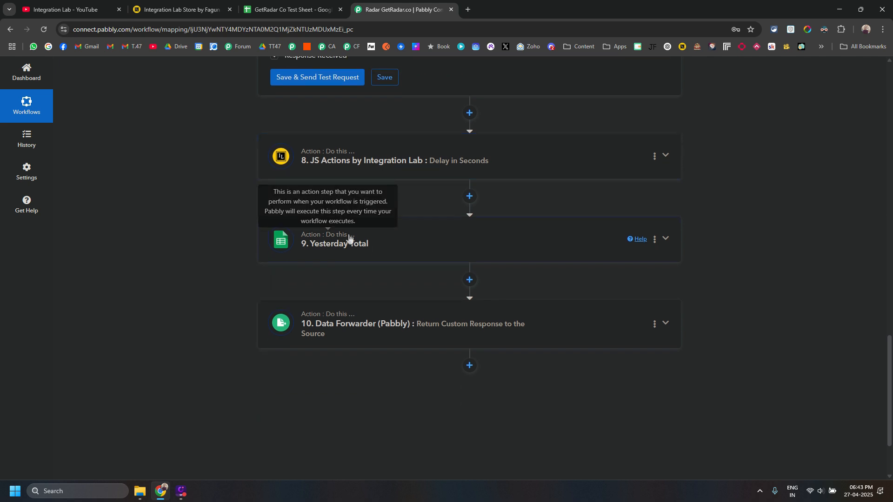
Examine the JSON data of step 10, Data Forwarder, including its Today and Yesterday keys, and the response received.
{"action": "left_click", "coordinate": [327, 331]}
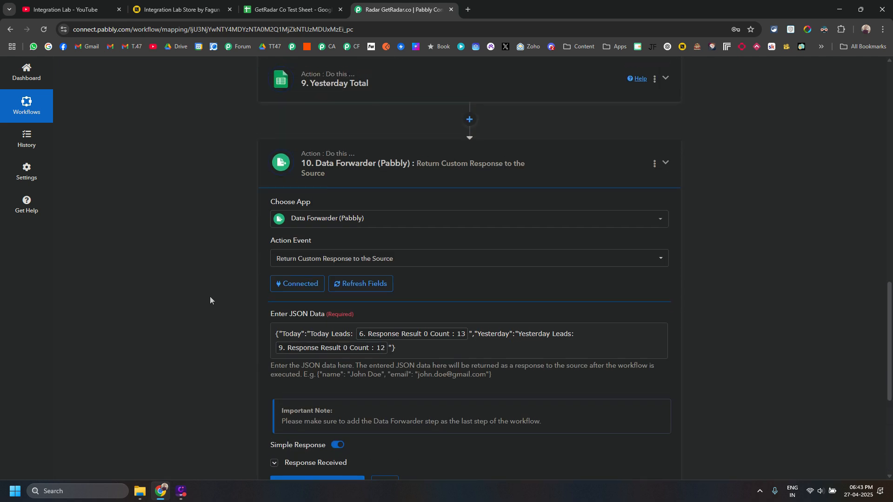
{"action": "scroll", "coordinate": [211, 297], "scroll_direction": "down", "scroll_amount": 2}
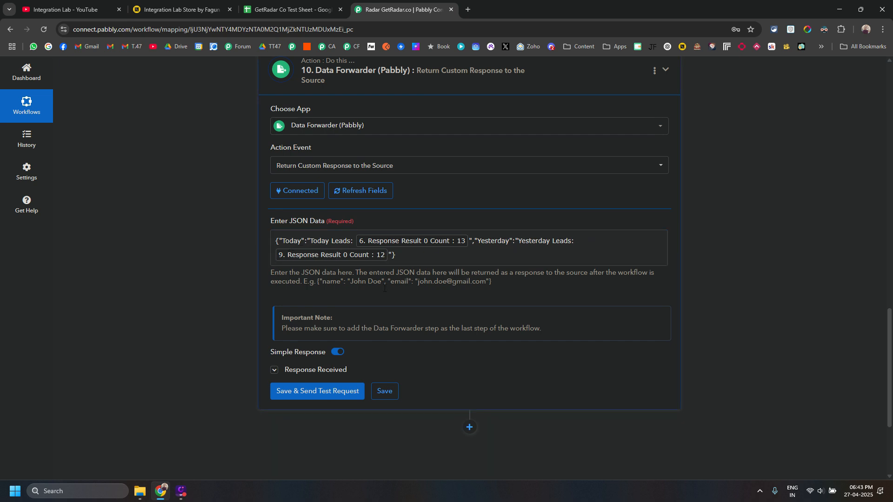
{"action": "left_click", "coordinate": [286, 370]}
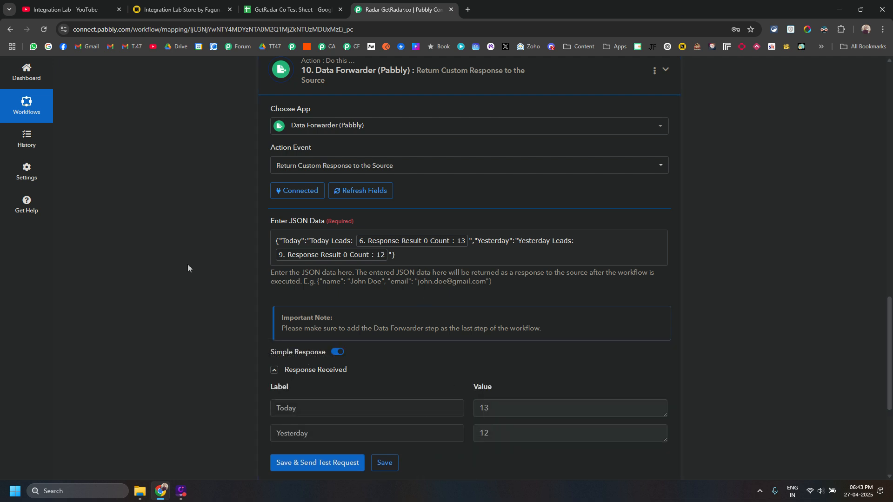
{"action": "double_click", "coordinate": [298, 241]}
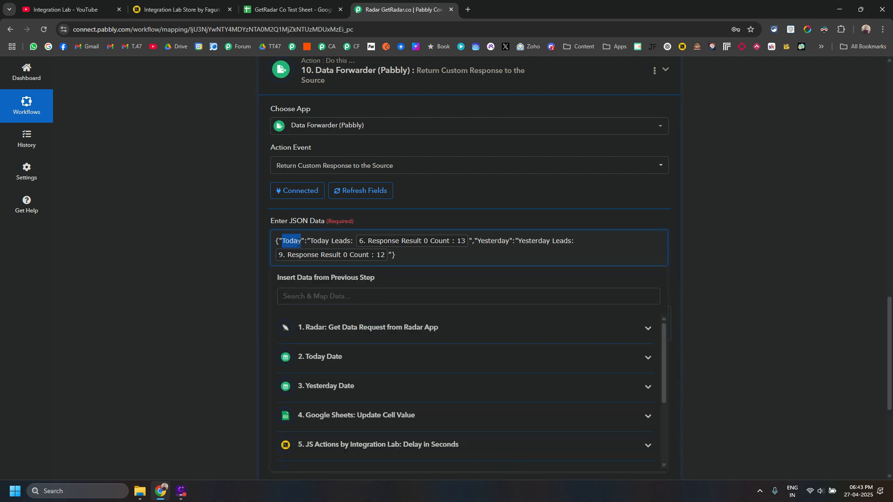
{"action": "double_click", "coordinate": [498, 241]}
{"action": "double_click", "coordinate": [300, 241]}
In the Radar app, set the PC Leads Test metric's Primary Value to Today and Secondary Value to Yesterday.
{"action": "left_click", "coordinate": [760, 492]}
{"action": "left_click", "coordinate": [742, 444]}
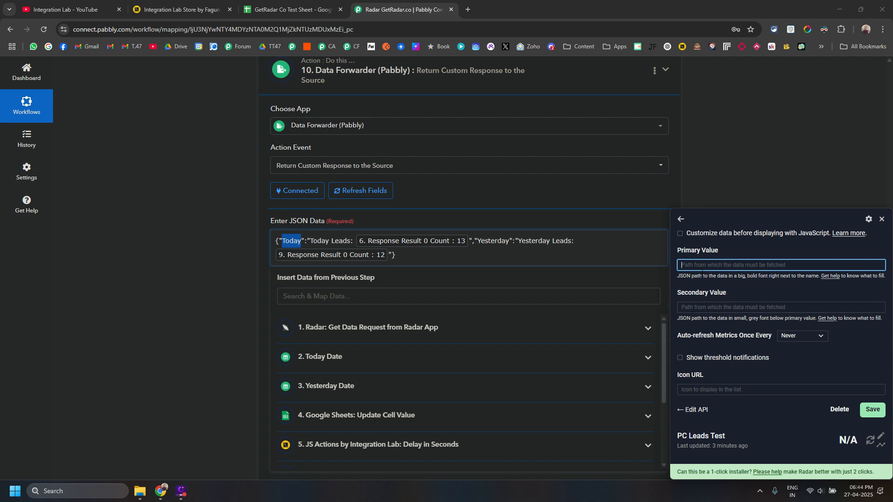
{"action": "type", "text": "Today"}
{"action": "left_click", "coordinate": [685, 310]}
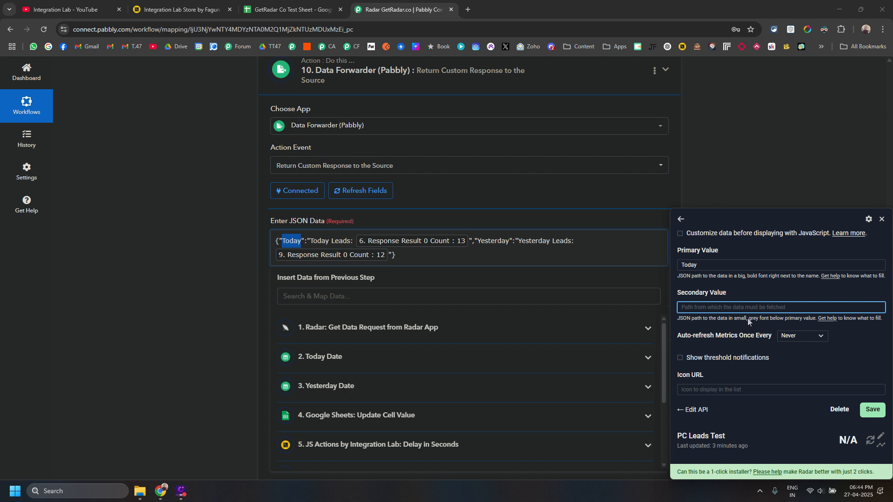
{"action": "key", "text": "Caps_Lock"}
{"action": "type", "text": "Y"}
{"action": "key", "text": "Caps_Lock"}
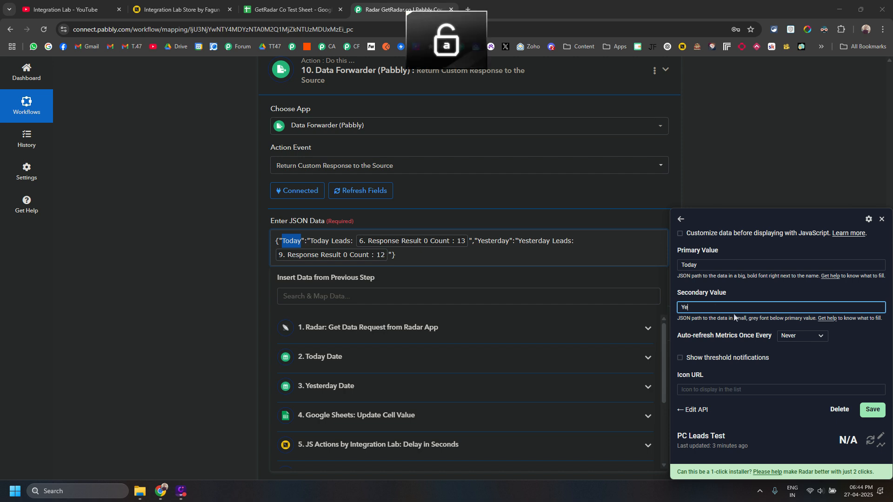
{"action": "type", "text": "esterday"}
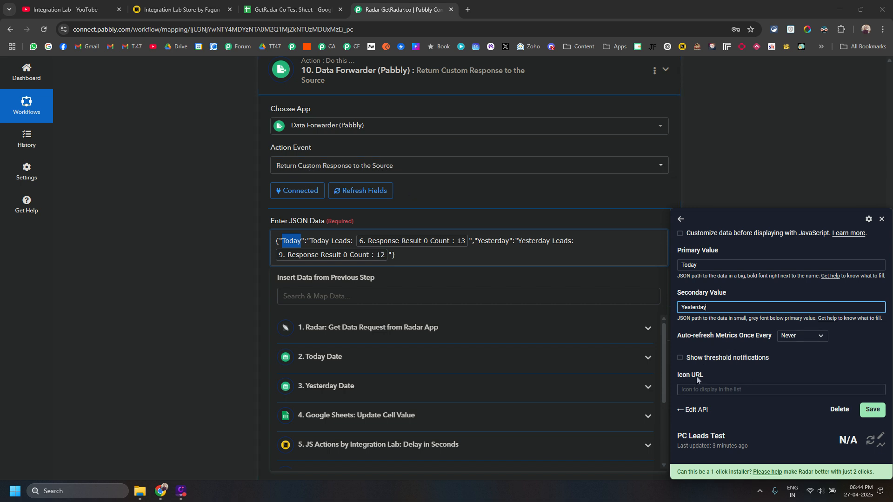
Search Google for "leads icon" in a new browser tab to find an image for the metric's Icon URL.
{"action": "left_click", "coordinate": [721, 391]}
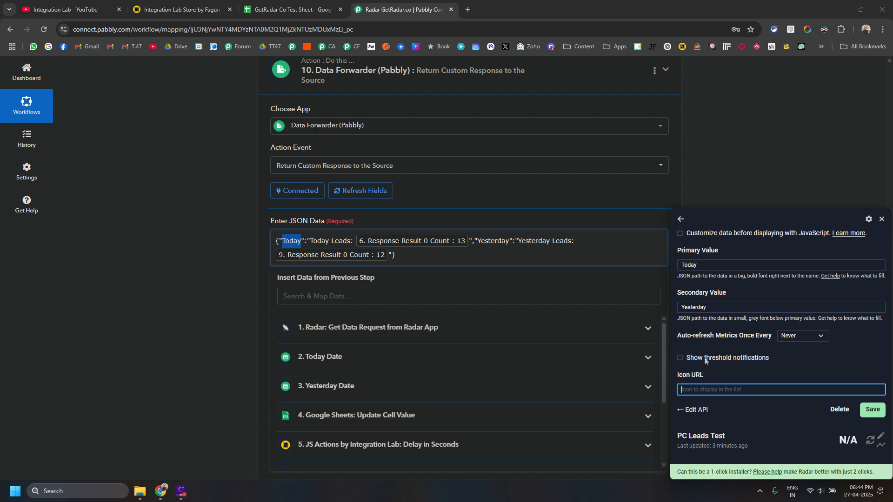
{"action": "left_click", "coordinate": [468, 9]}
{"action": "type", "text": "l"}
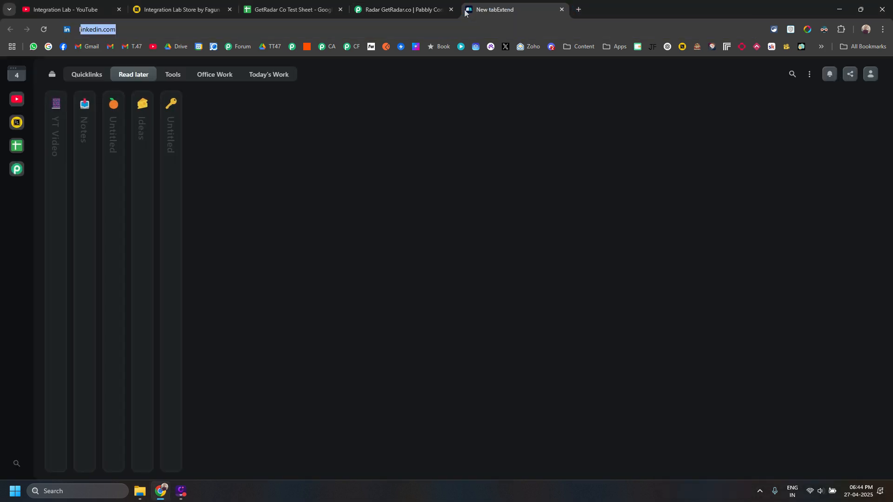
{"action": "type", "text": "eads ic"}
{"action": "key", "text": "Return"}
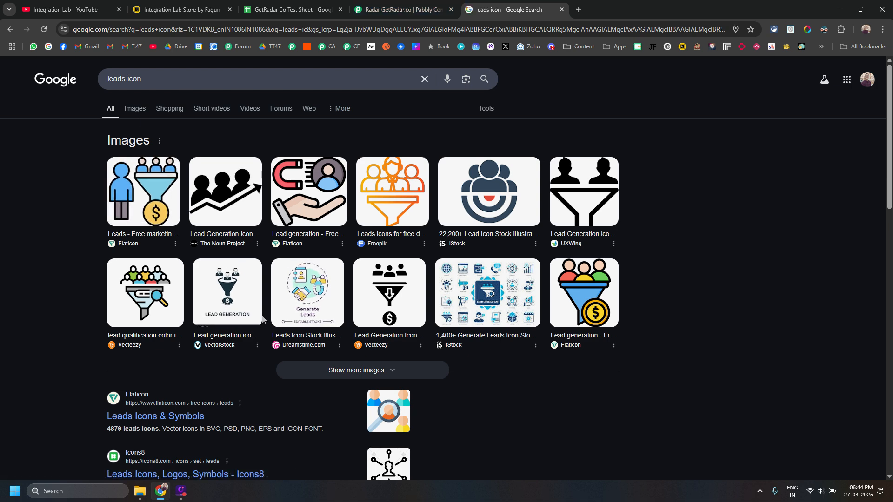
Open the Flaticon lead generation image with the magnet and hand in its own tab and copy its address.
{"action": "left_click", "coordinate": [309, 196]}
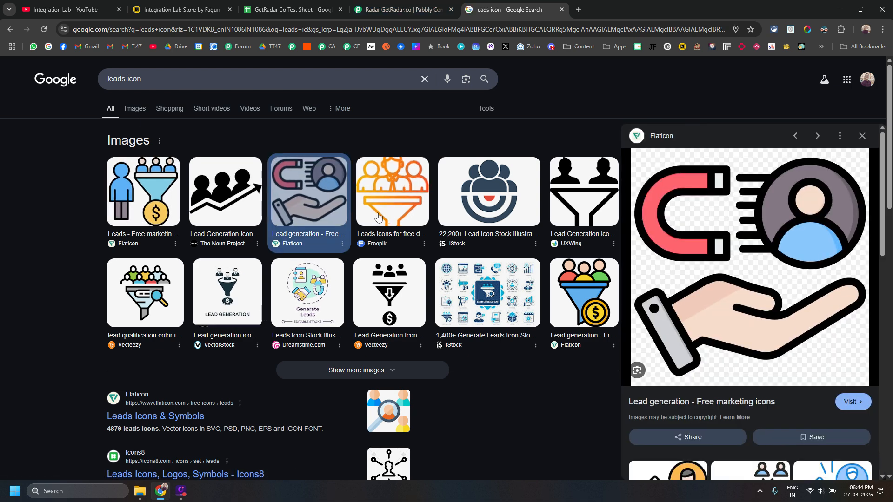
{"action": "right_click", "coordinate": [668, 221]}
{"action": "left_click", "coordinate": [698, 352]}
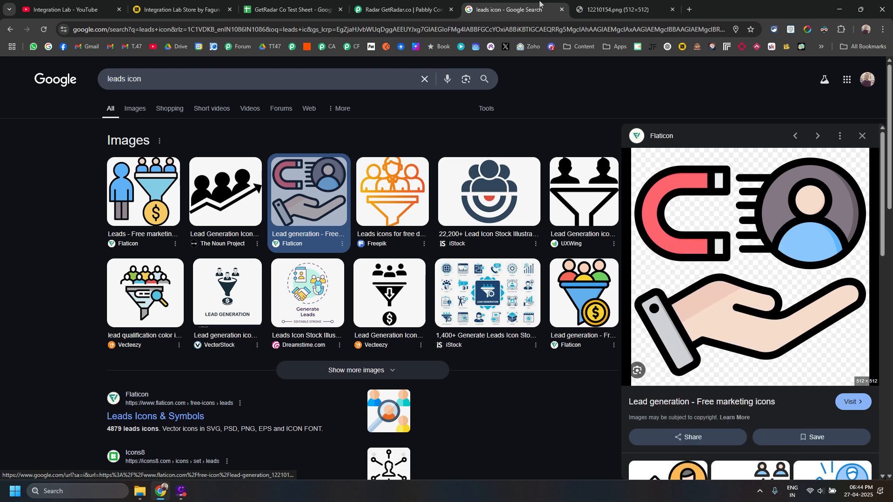
{"action": "left_click", "coordinate": [600, 9]}
{"action": "left_click", "coordinate": [334, 35]}
{"action": "key", "text": "ctrl+c"}
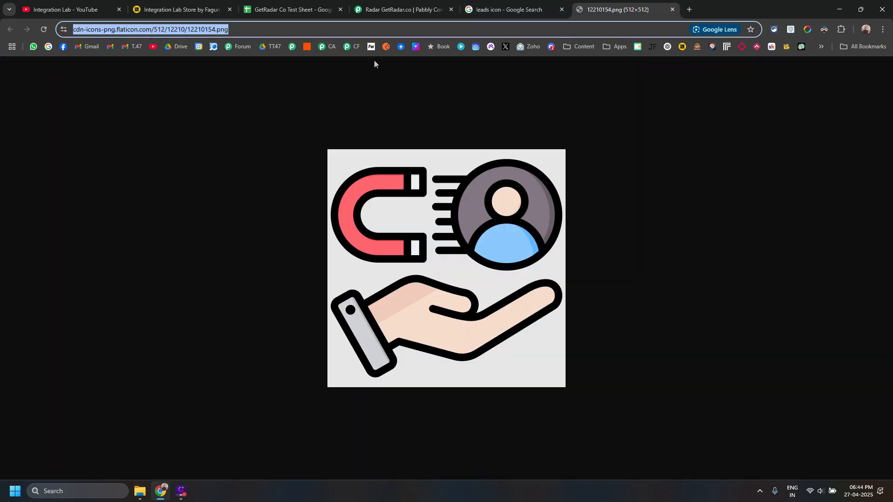
{"action": "left_click", "coordinate": [760, 491]}
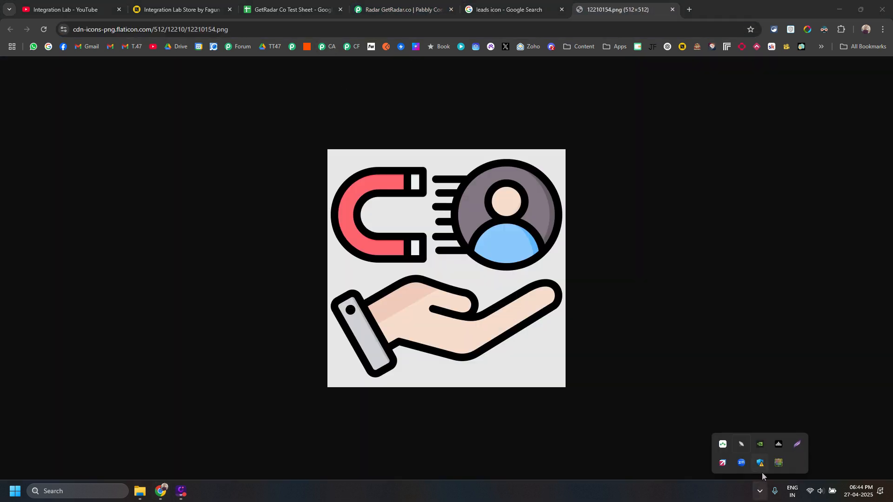
{"action": "left_click", "coordinate": [724, 445]}
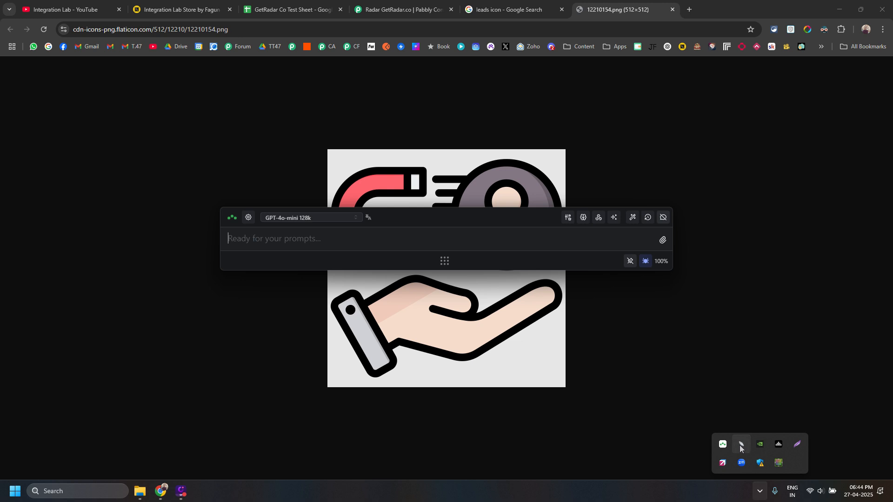
{"action": "left_click", "coordinate": [709, 261]}
{"action": "left_click", "coordinate": [760, 491]}
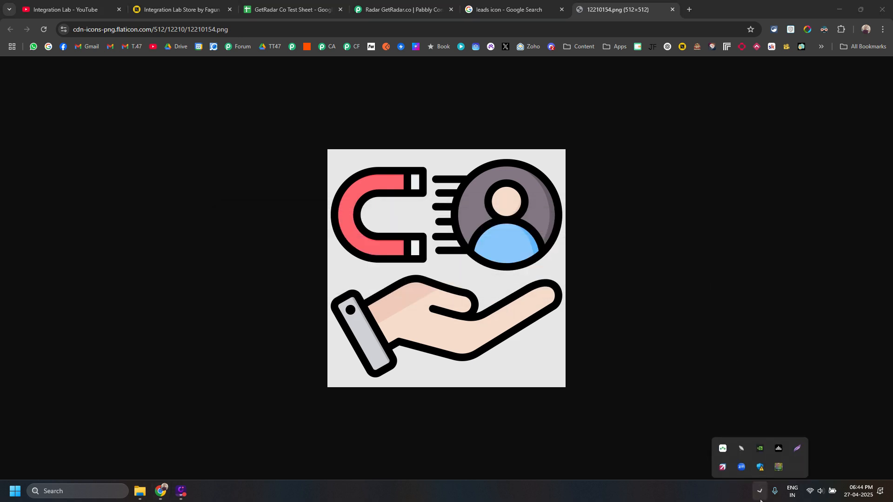
{"action": "left_click", "coordinate": [742, 445]}
{"action": "left_click", "coordinate": [725, 390]}
{"action": "key", "text": "ctrl+v"}
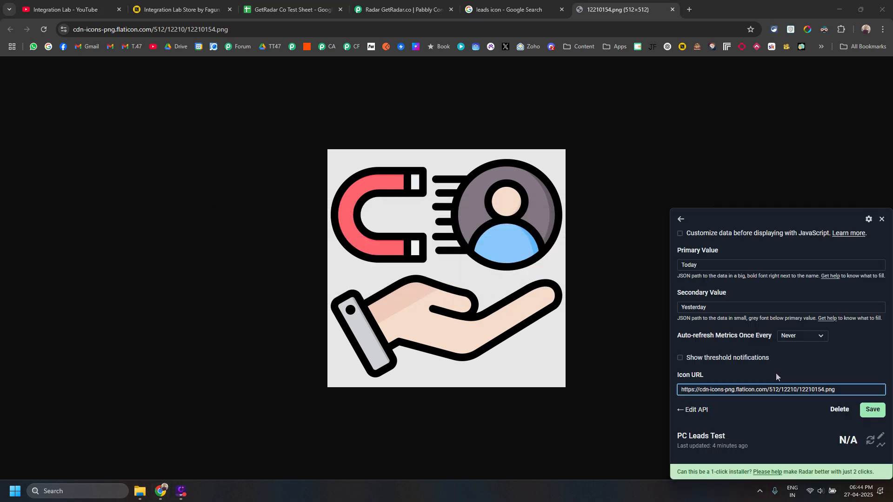
{"action": "left_click", "coordinate": [878, 413]}
{"action": "left_click", "coordinate": [873, 418]}
{"action": "left_click", "coordinate": [875, 417]}
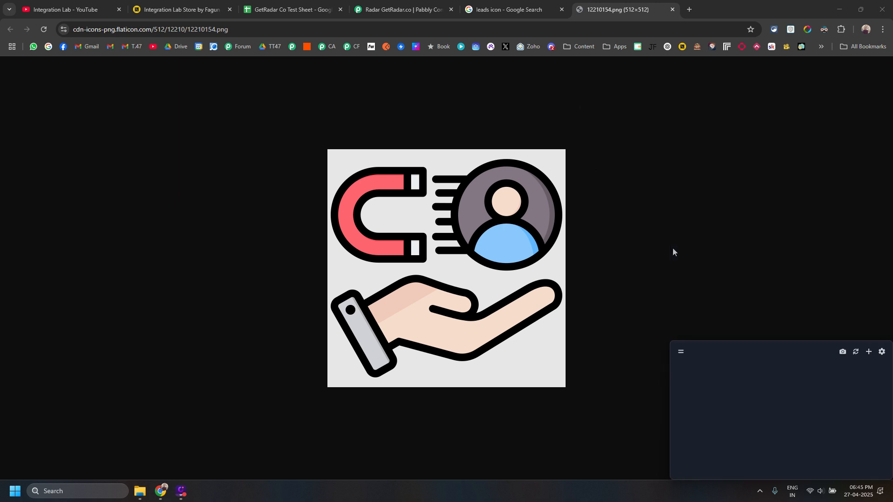
Open the older PC Daily Leads metric in Radar for editing and delete it.
{"action": "scroll", "coordinate": [791, 408], "scroll_direction": "down", "scroll_amount": 1}
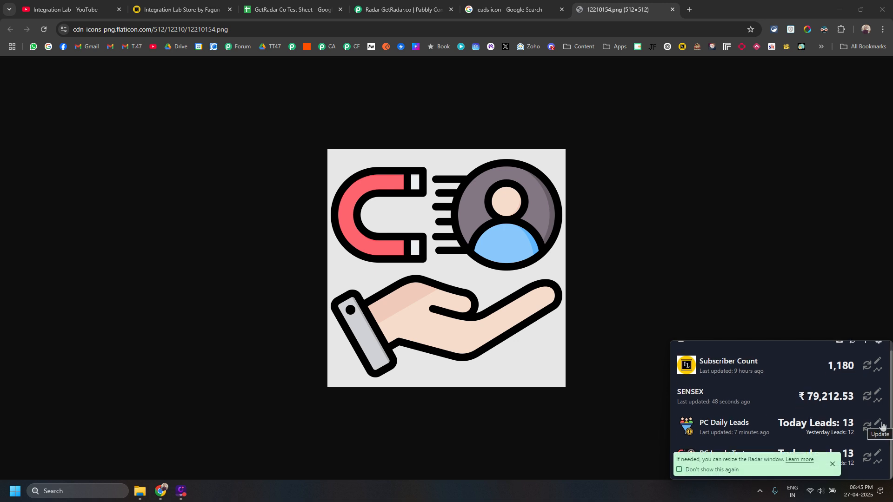
{"action": "left_click", "coordinate": [877, 423]}
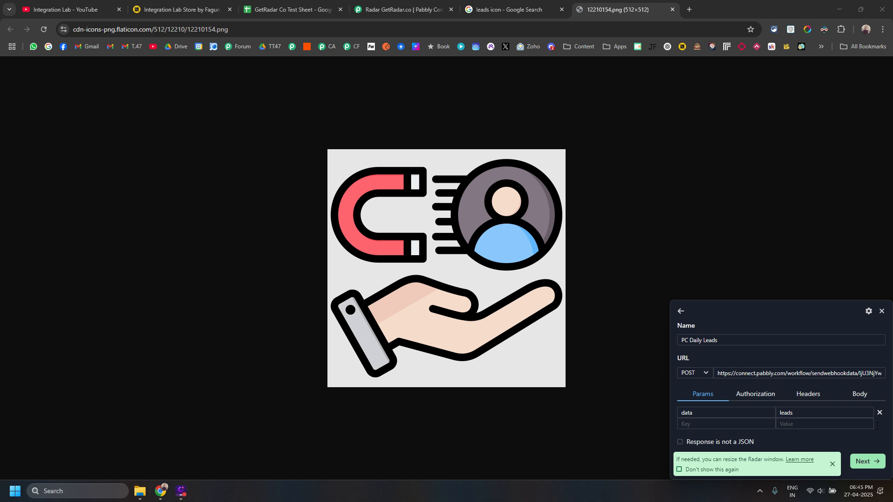
{"action": "left_click", "coordinate": [832, 464]}
{"action": "left_click", "coordinate": [827, 462]}
{"action": "left_click", "coordinate": [805, 377]}
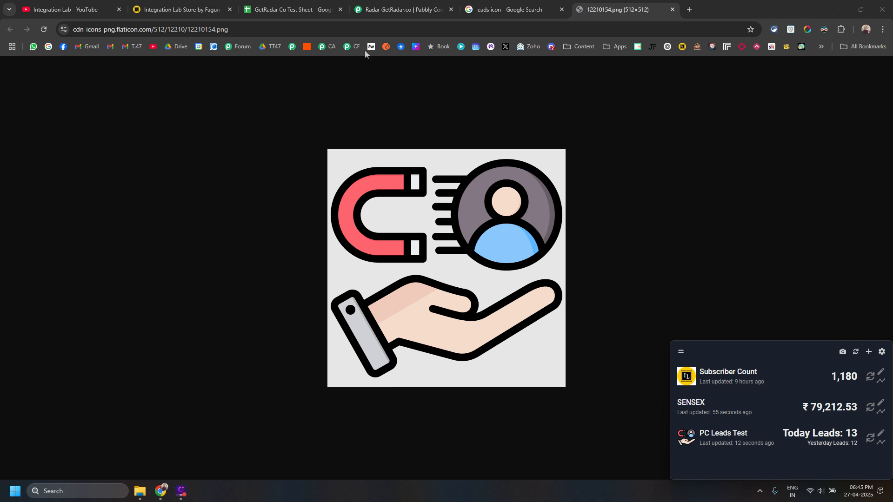
In Sheet1 of GetRadar Co Test Sheet, copy the lead in A26:D26 into row 27 as an additional lead dated 27-04-2025.
{"action": "left_click", "coordinate": [288, 9]}
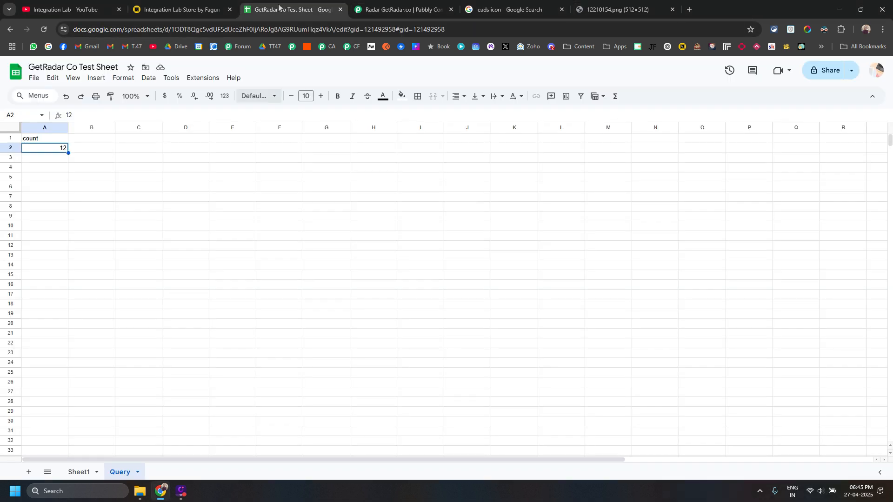
{"action": "left_click", "coordinate": [78, 472]}
{"action": "left_click_drag", "start_coordinate": [43, 383], "coordinate": [171, 385]}
{"action": "key", "text": "ctrl+c"}
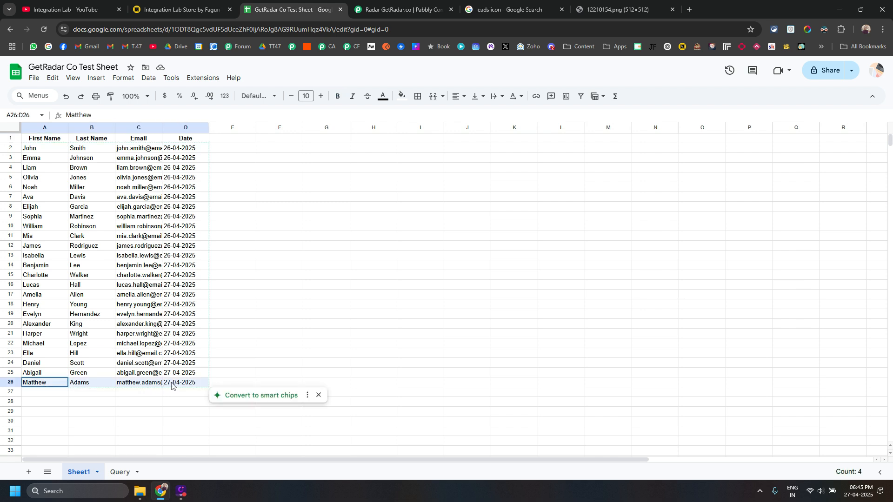
{"action": "left_click", "coordinate": [67, 396]}
{"action": "key", "text": "ctrl+v"}
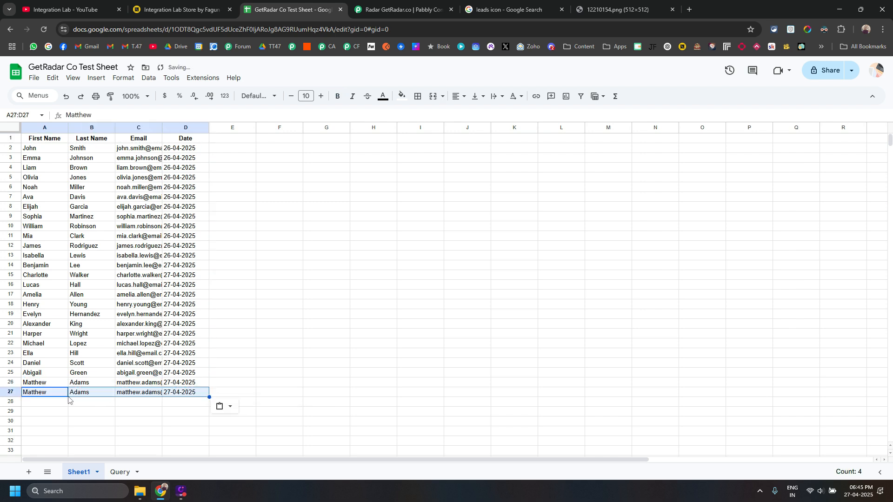
Open Radar and refresh the PC Leads Test metric to count the newly added lead, and dismiss the widget.
{"action": "left_click", "coordinate": [64, 403]}
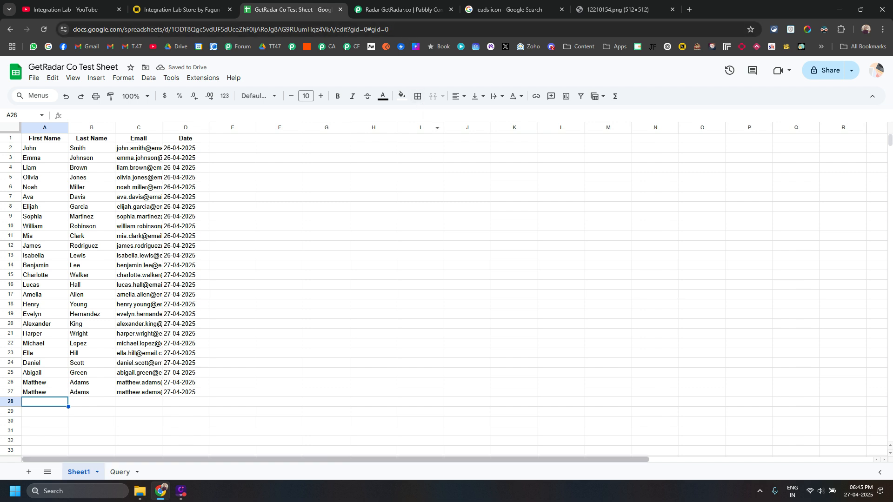
{"action": "left_click", "coordinate": [761, 492]}
{"action": "left_click", "coordinate": [742, 448]}
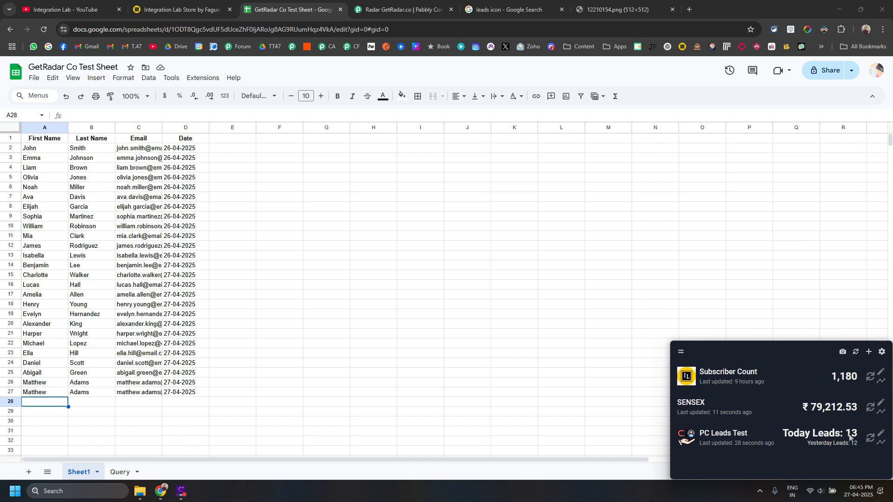
{"action": "left_click", "coordinate": [869, 440]}
{"action": "left_click", "coordinate": [416, 278]}
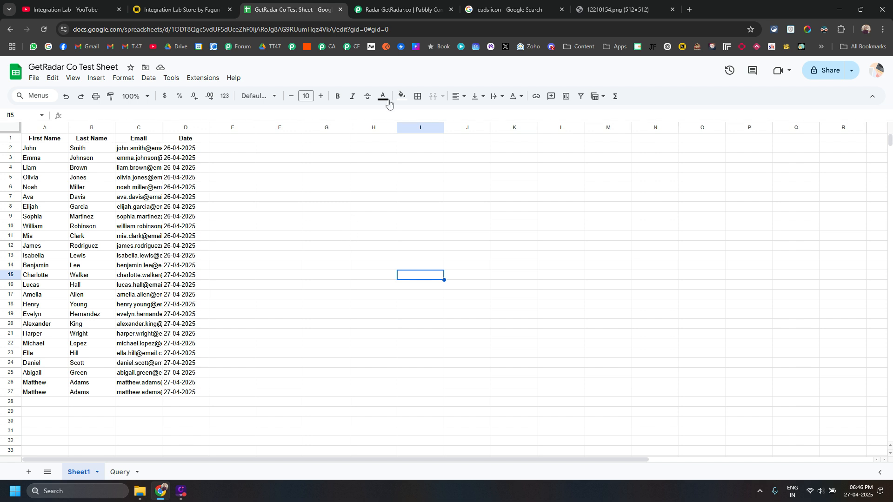
In Pabbly Connect's task history, examine the latest Radar GetRadar.co run, including the Radar trigger's received data and the sequence of actions.
{"action": "left_click", "coordinate": [412, 6]}
{"action": "left_click", "coordinate": [27, 138]}
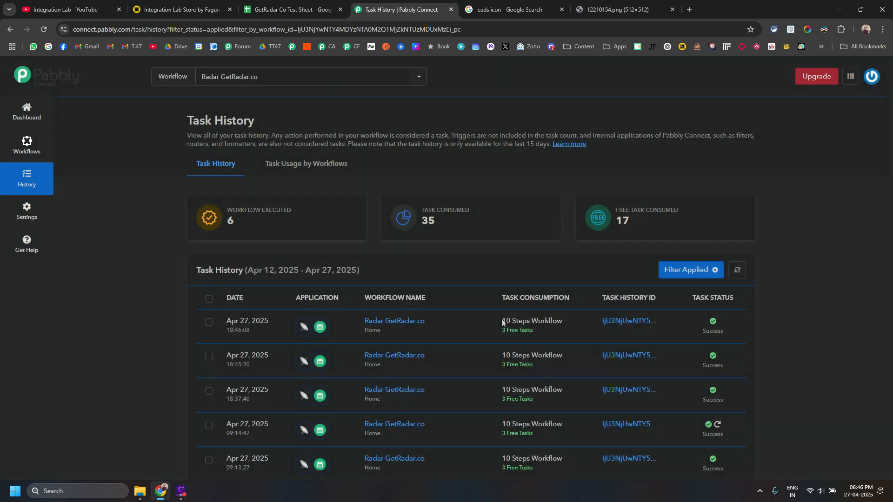
{"action": "left_click", "coordinate": [503, 322]}
{"action": "scroll", "coordinate": [598, 227], "scroll_direction": "down", "scroll_amount": 5}
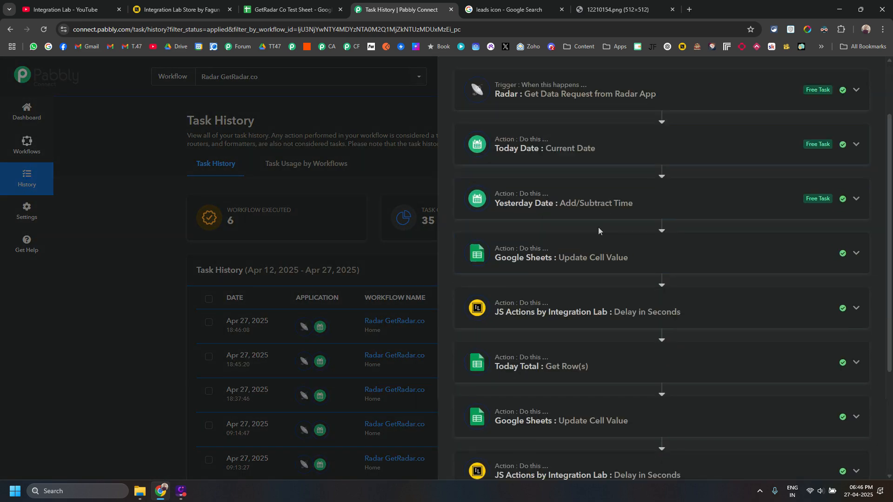
{"action": "scroll", "coordinate": [598, 326], "scroll_direction": "up", "scroll_amount": 5}
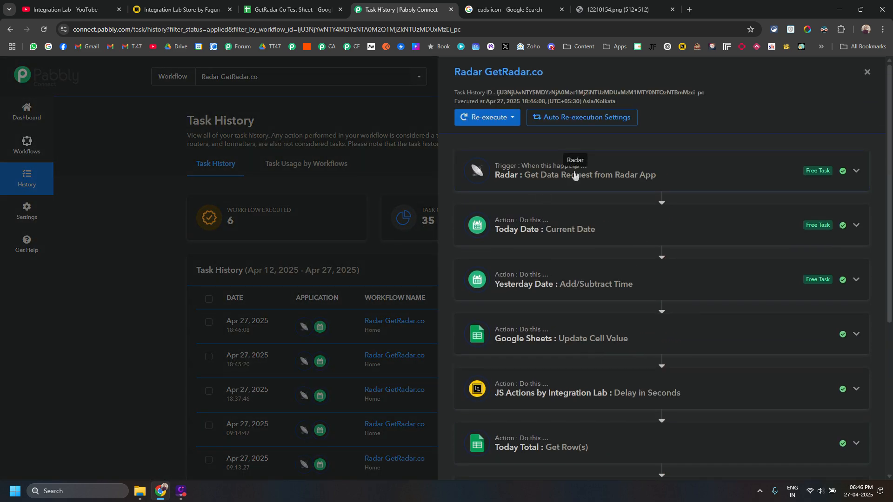
{"action": "scroll", "coordinate": [627, 254], "scroll_direction": "down", "scroll_amount": 5}
{"action": "scroll", "coordinate": [507, 313], "scroll_direction": "up", "scroll_amount": 5}
{"action": "left_click", "coordinate": [613, 185]}
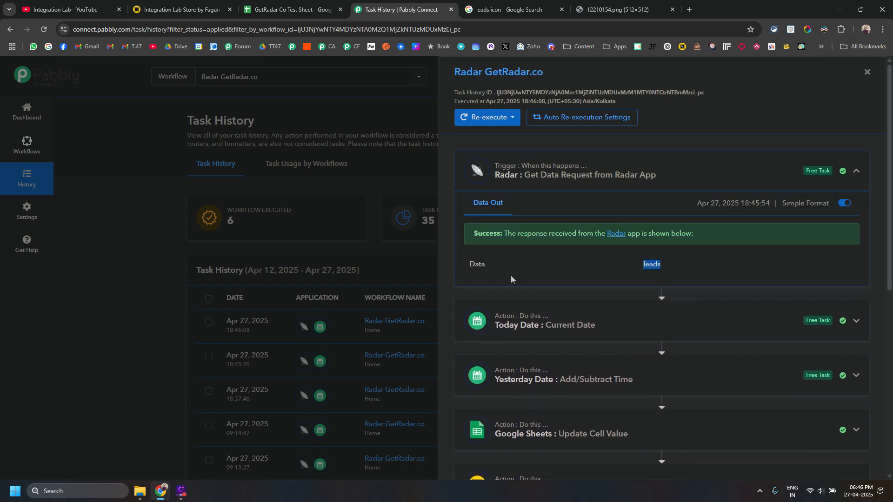
{"action": "scroll", "coordinate": [605, 292], "scroll_direction": "down", "scroll_amount": 2}
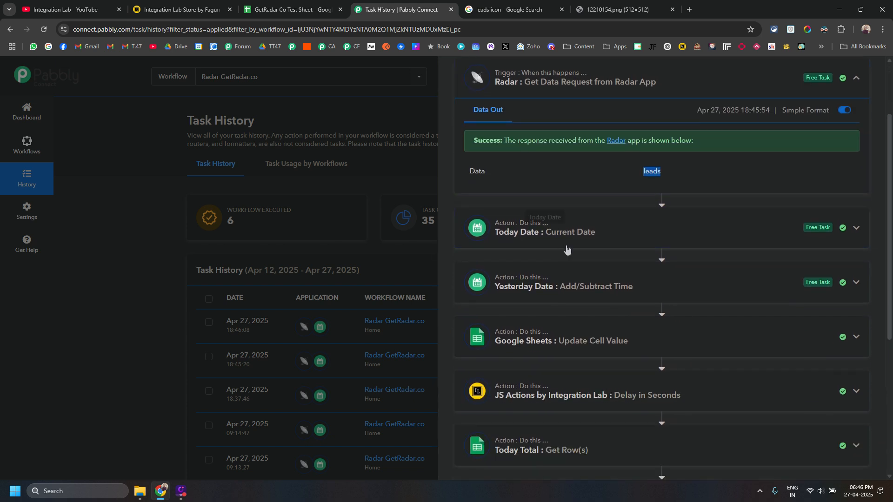
{"action": "scroll", "coordinate": [560, 237], "scroll_direction": "down", "scroll_amount": 3}
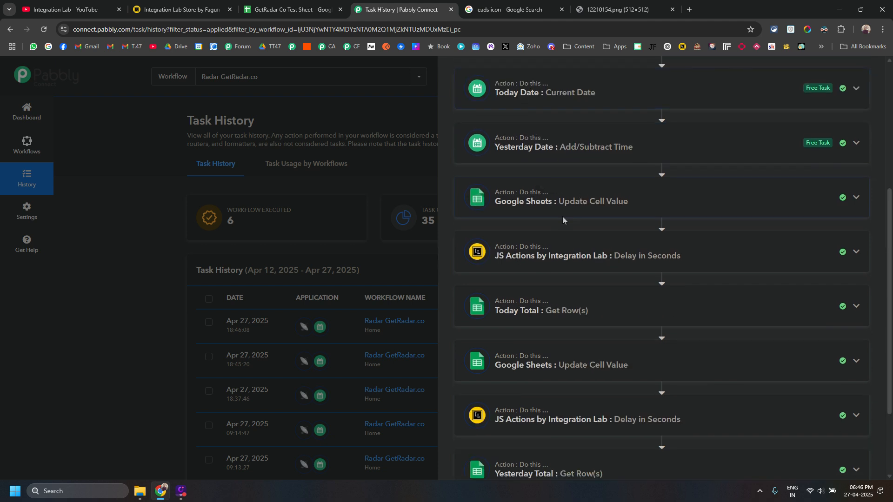
In GetRadar Co Test Sheet, inspect the QUERY formula in A1 and the count in A2 of the Query sheet.
{"action": "left_click", "coordinate": [266, 5]}
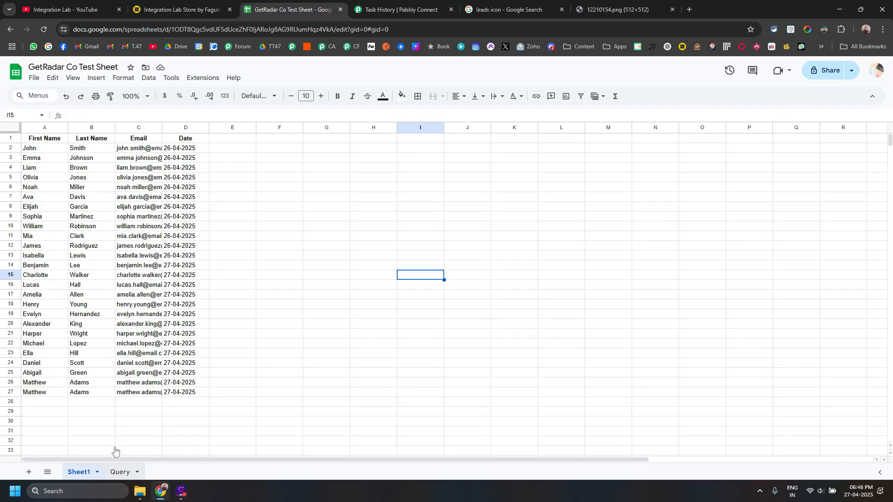
{"action": "left_click", "coordinate": [120, 471]}
{"action": "left_click", "coordinate": [55, 140]}
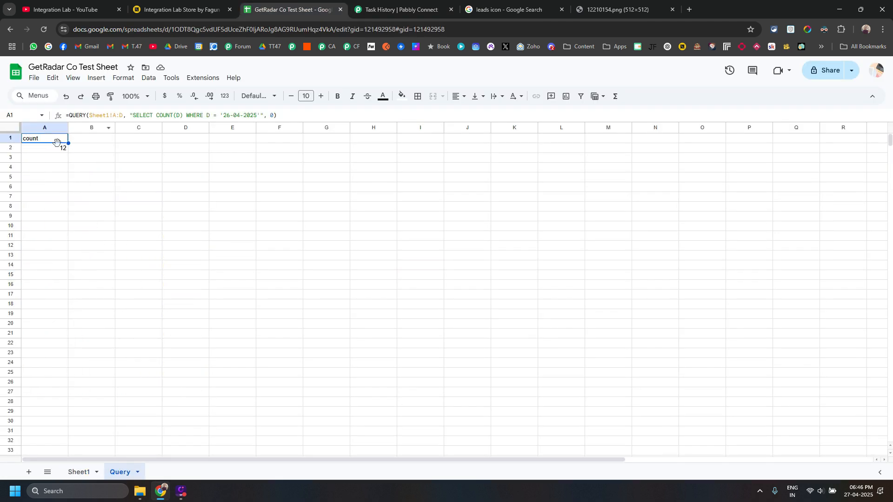
{"action": "left_click", "coordinate": [31, 151]}
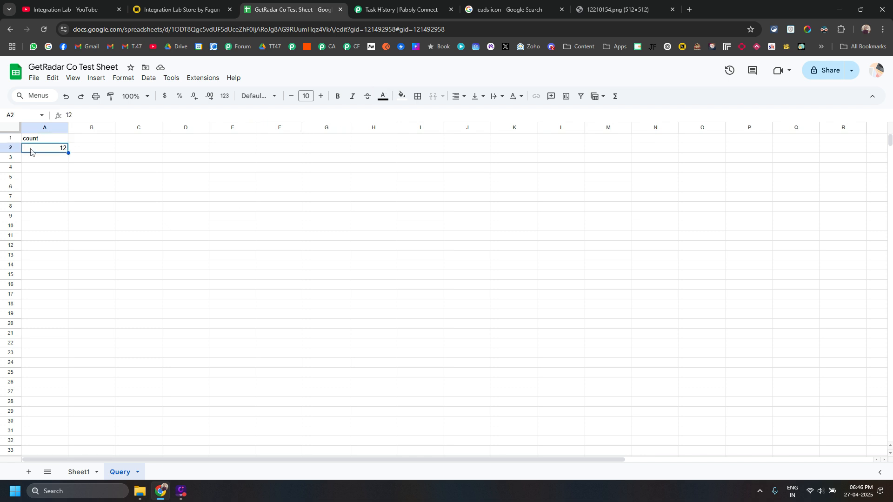
Close the run details in Pabbly Connect's task history, and close the leads icon search and 12210154.png browser tabs.
{"action": "left_click", "coordinate": [402, 8]}
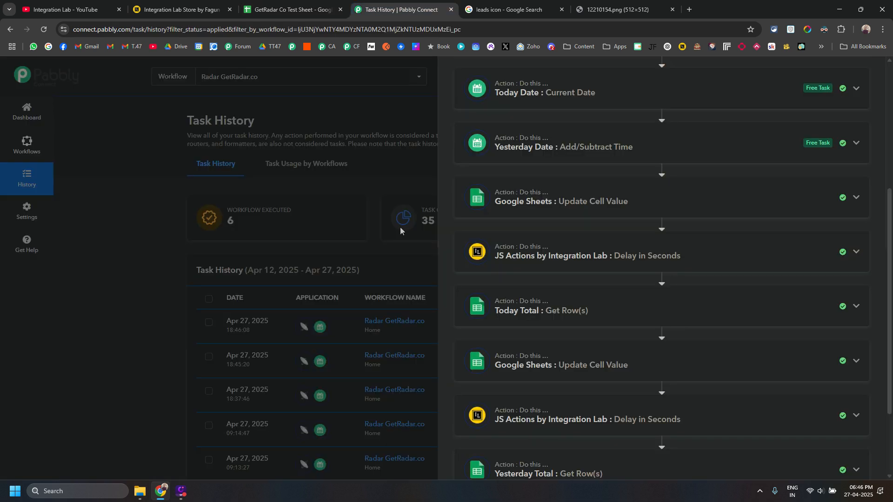
{"action": "left_click", "coordinate": [384, 246]}
{"action": "mouse_move", "coordinate": [430, 234]}
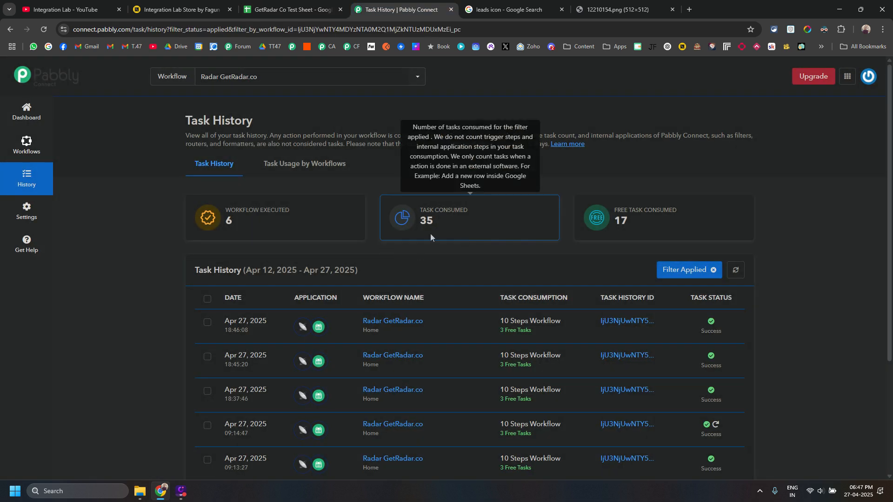
{"action": "left_click", "coordinate": [561, 10]}
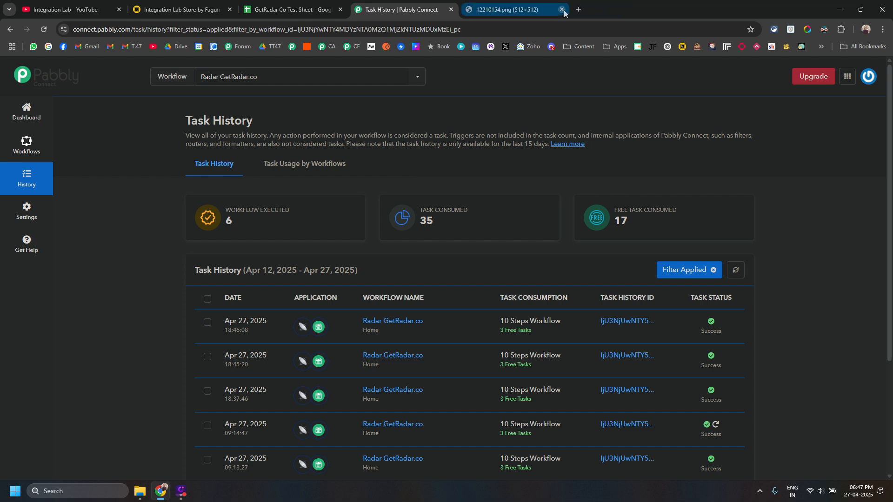
{"action": "left_click", "coordinate": [562, 10]}
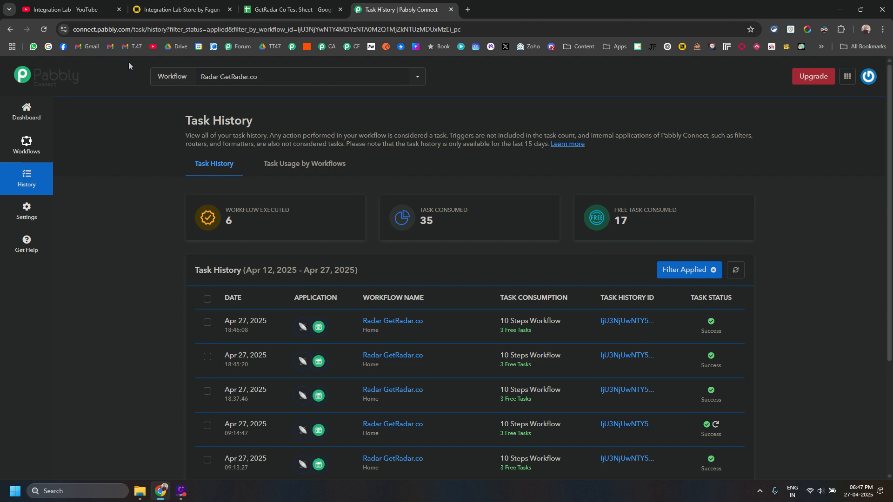
Review the Radar metrics alongside the Integration Lab YouTube channel, dismiss the widget and switch to the Integration Lab Store page.
{"action": "left_click", "coordinate": [75, 9]}
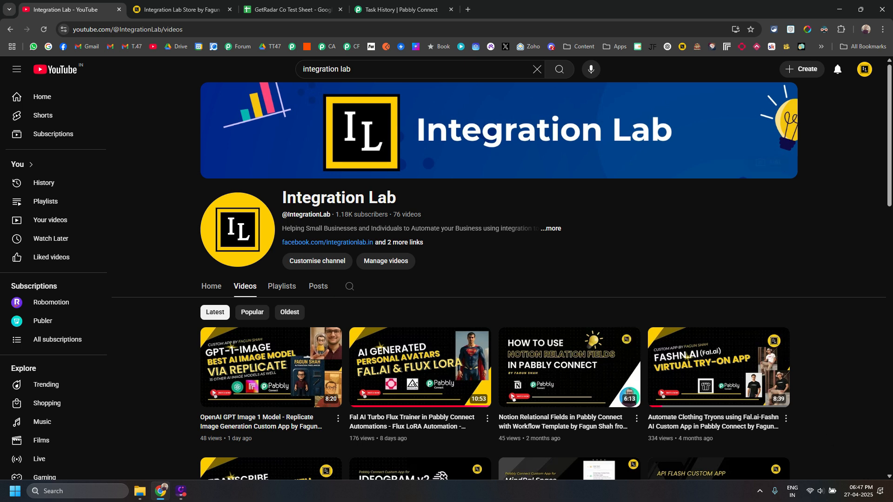
{"action": "left_click", "coordinate": [759, 491]}
{"action": "left_click", "coordinate": [741, 444]}
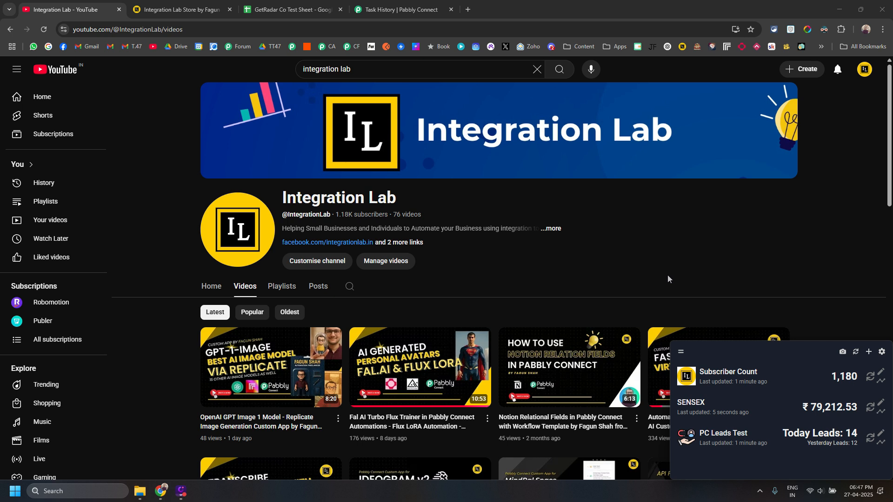
{"action": "left_click", "coordinate": [502, 284]}
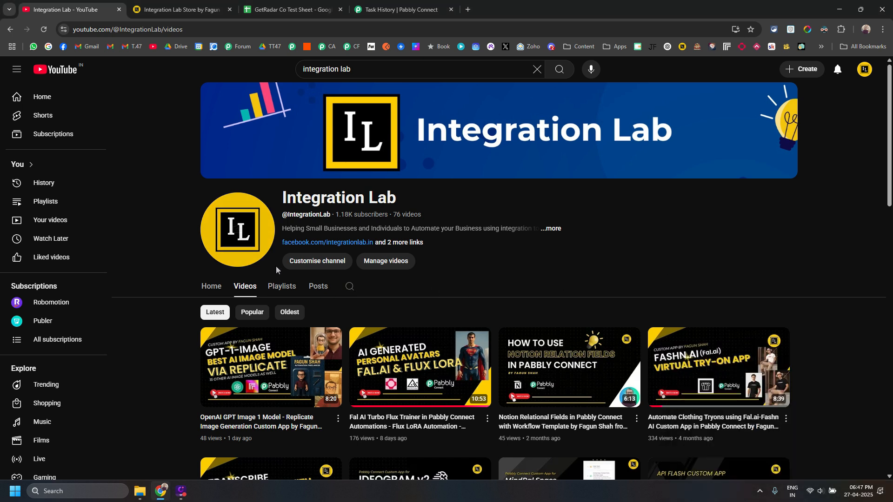
{"action": "key", "text": "ctrl+Tab"}
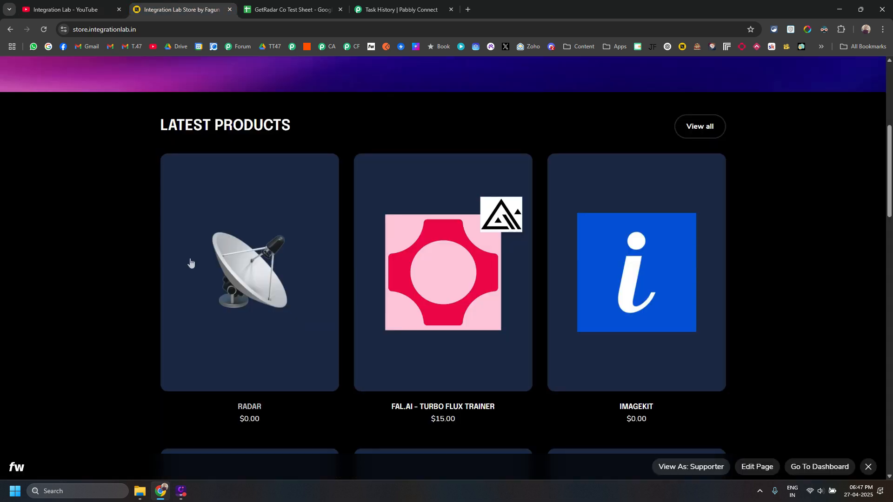